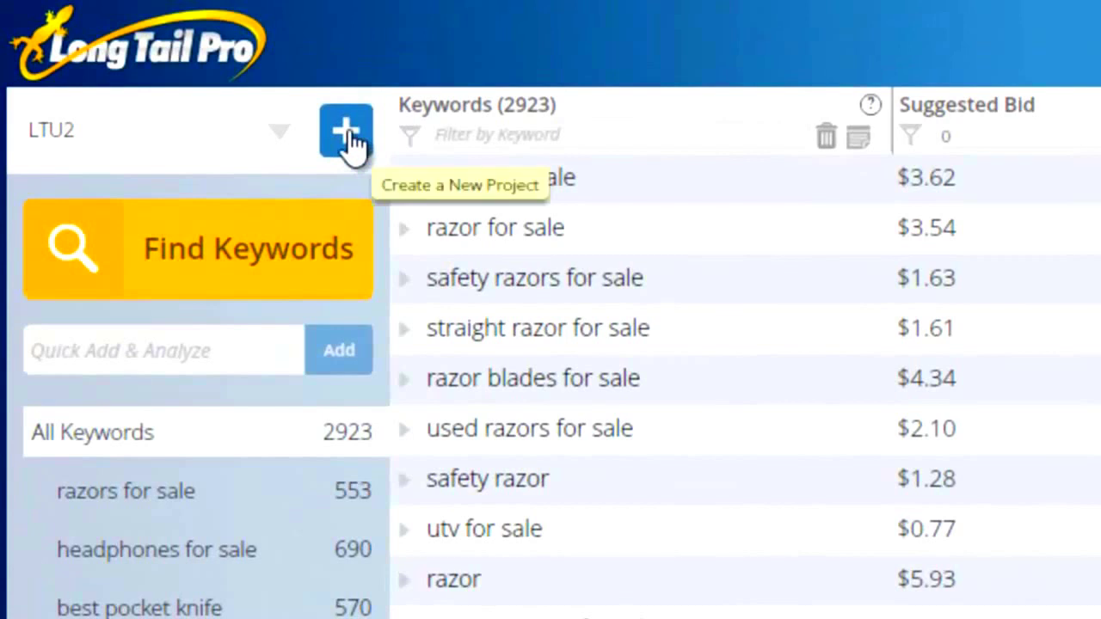
Step: Create a new project titled v3 with the default language, country and search network
click(348, 138)
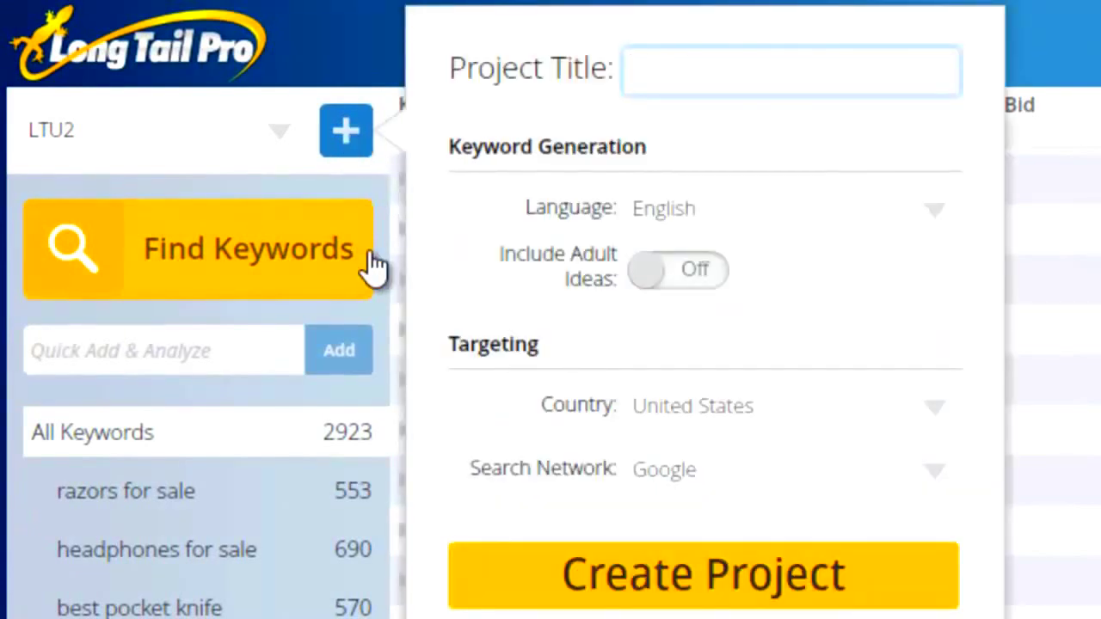
text(v3)
click(725, 579)
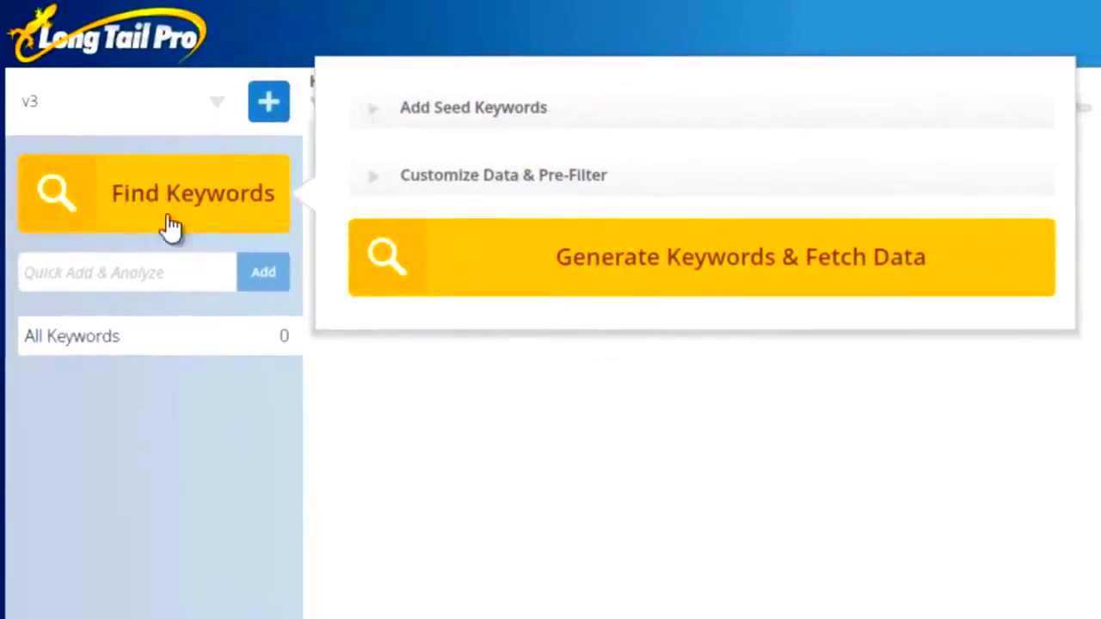
Step: Add the seed keywords safety razor, pocket knives, survival knife, minivans, earbuds and toothbrush
click(382, 121)
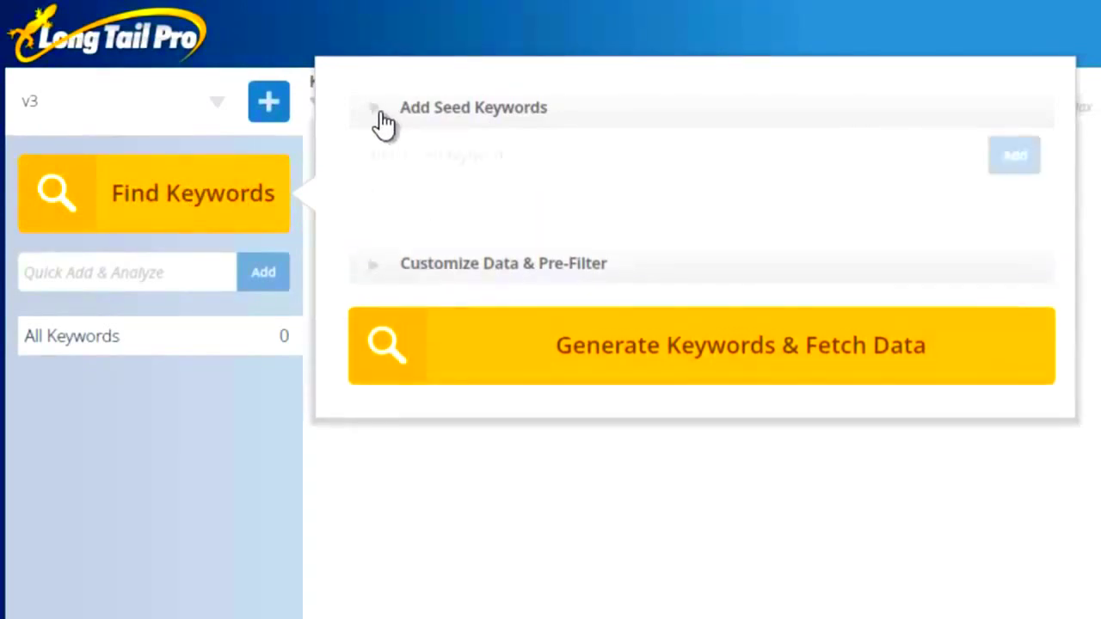
click(437, 161)
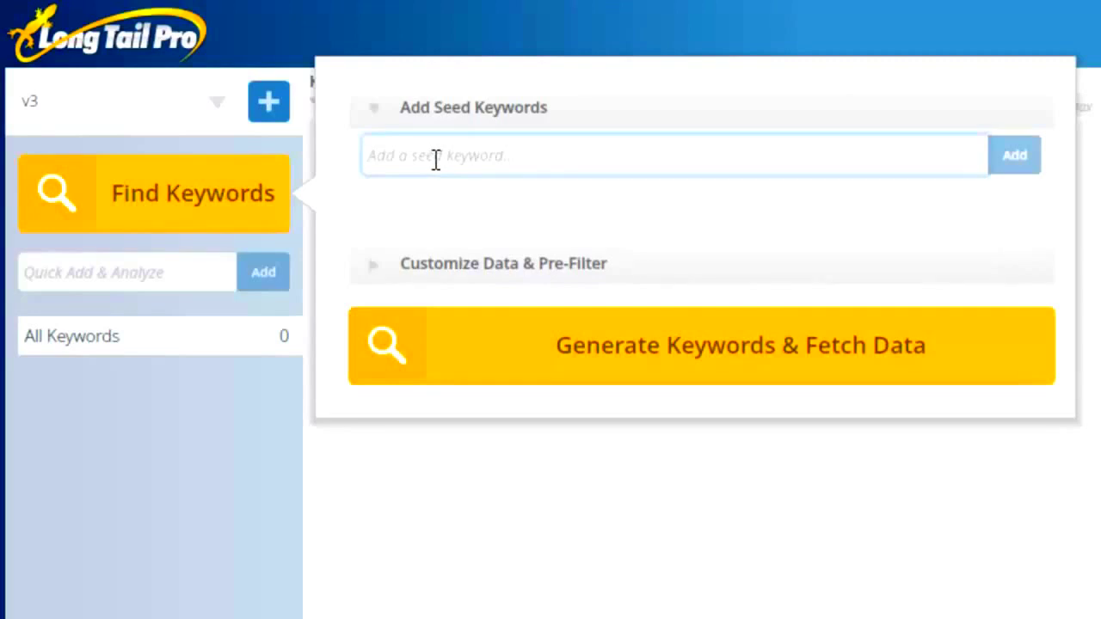
text(s)
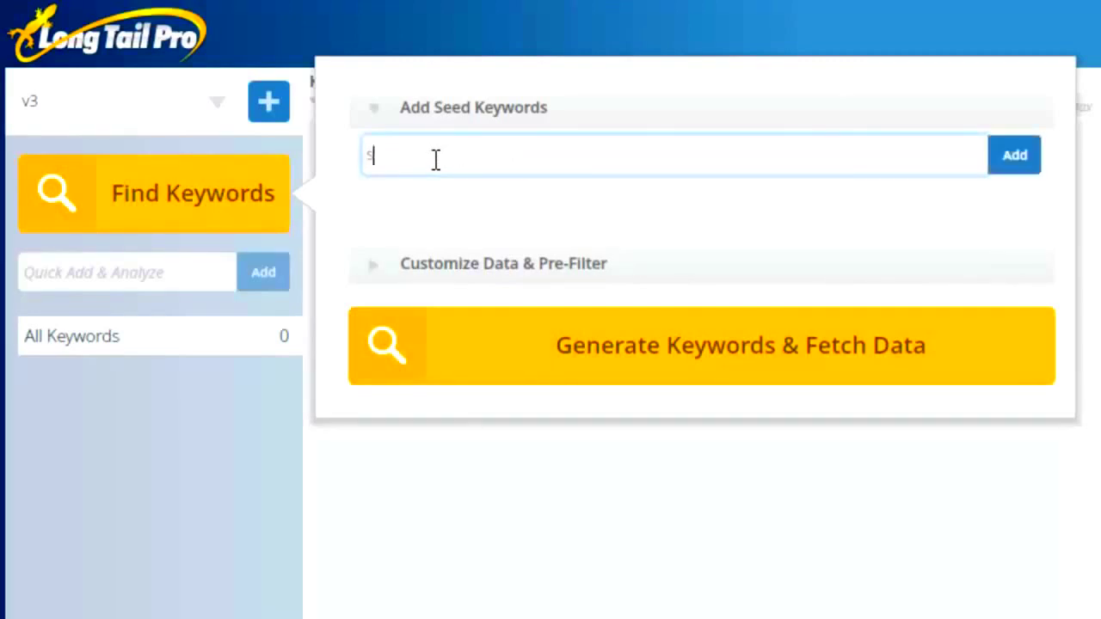
text(alety razor)
key(Return)
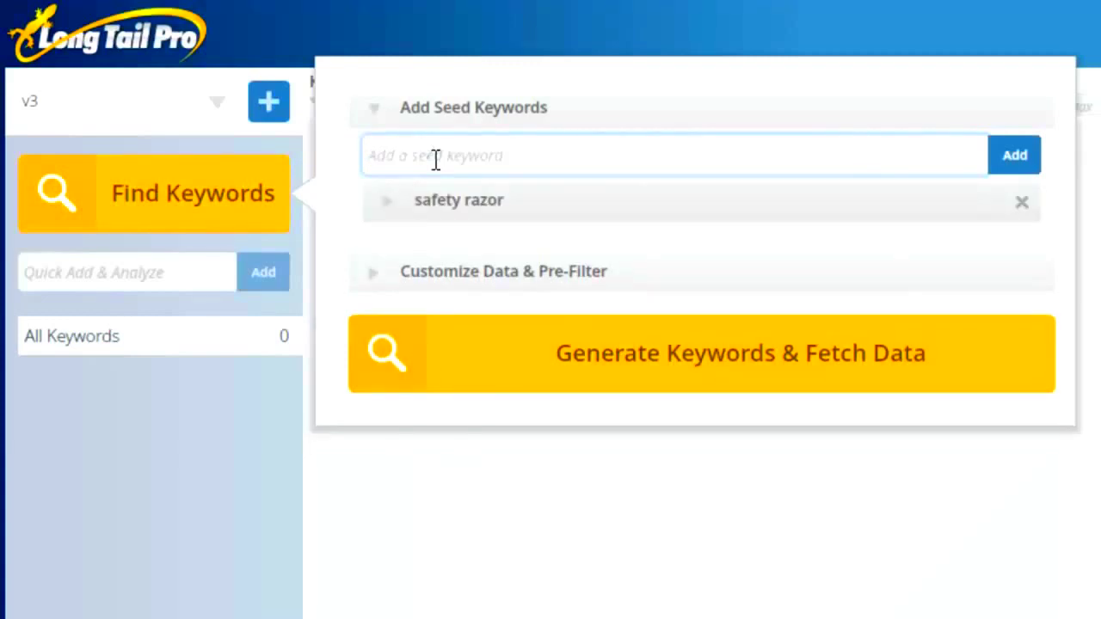
text(pocket knives)
key(Return)
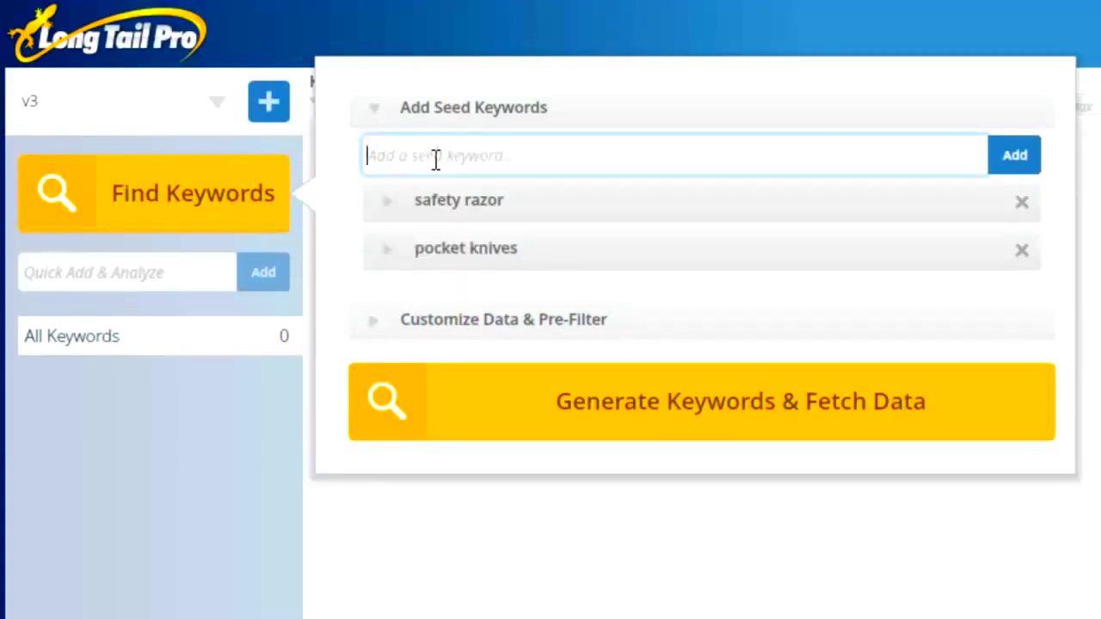
text(survival)
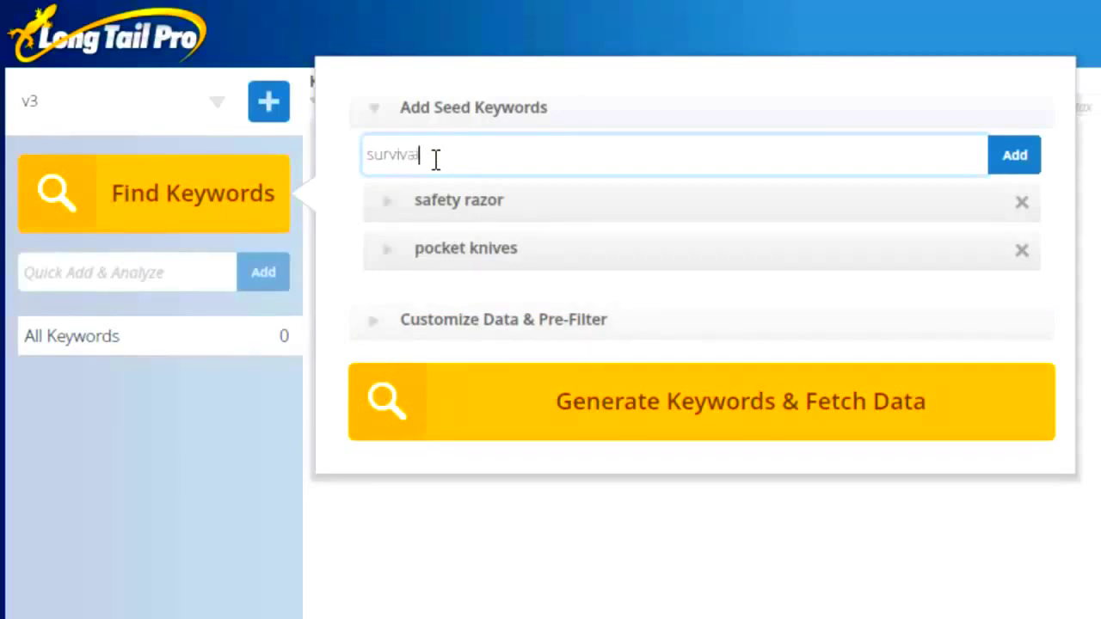
text( knife)
key(Return)
text(minivans)
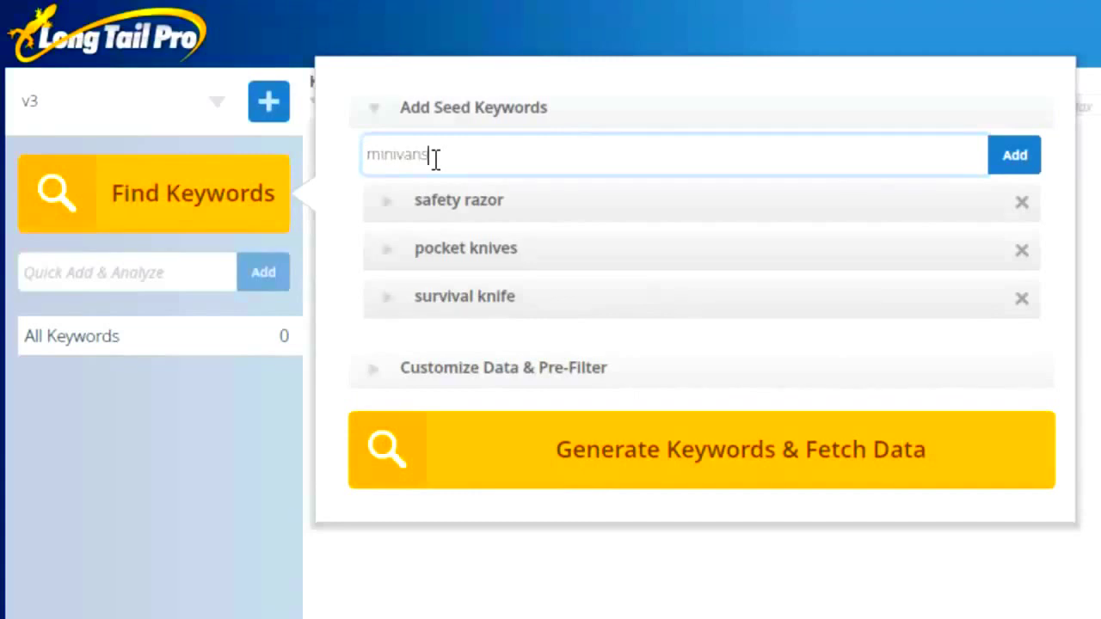
key(Return)
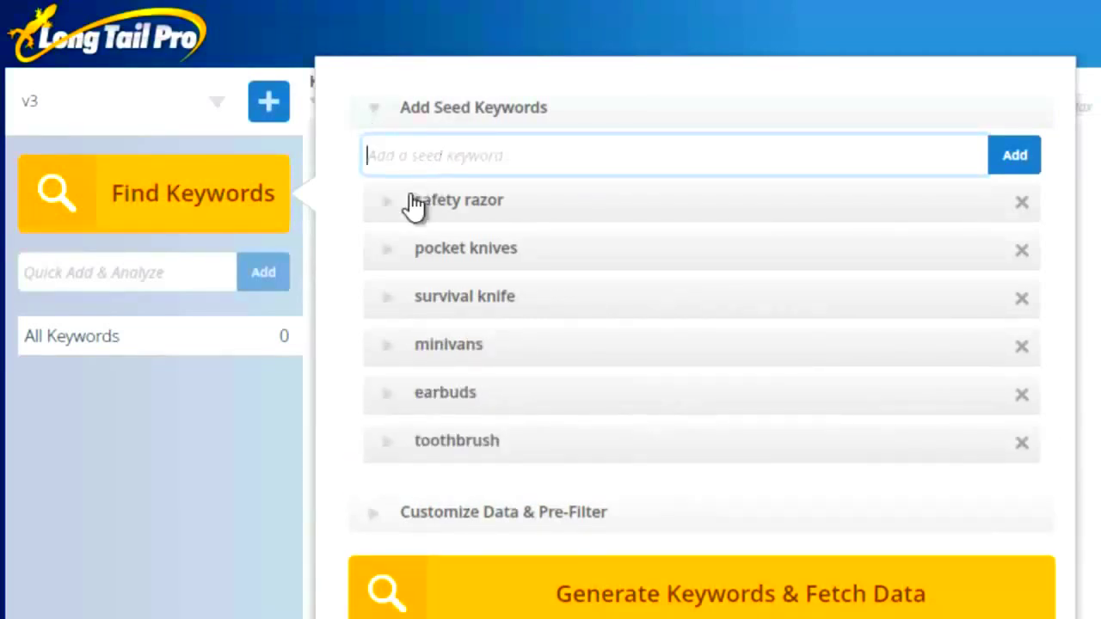
Step: Set "best" as the include term for the safety razor seed keyword, leaving its exclude term blank
click(387, 208)
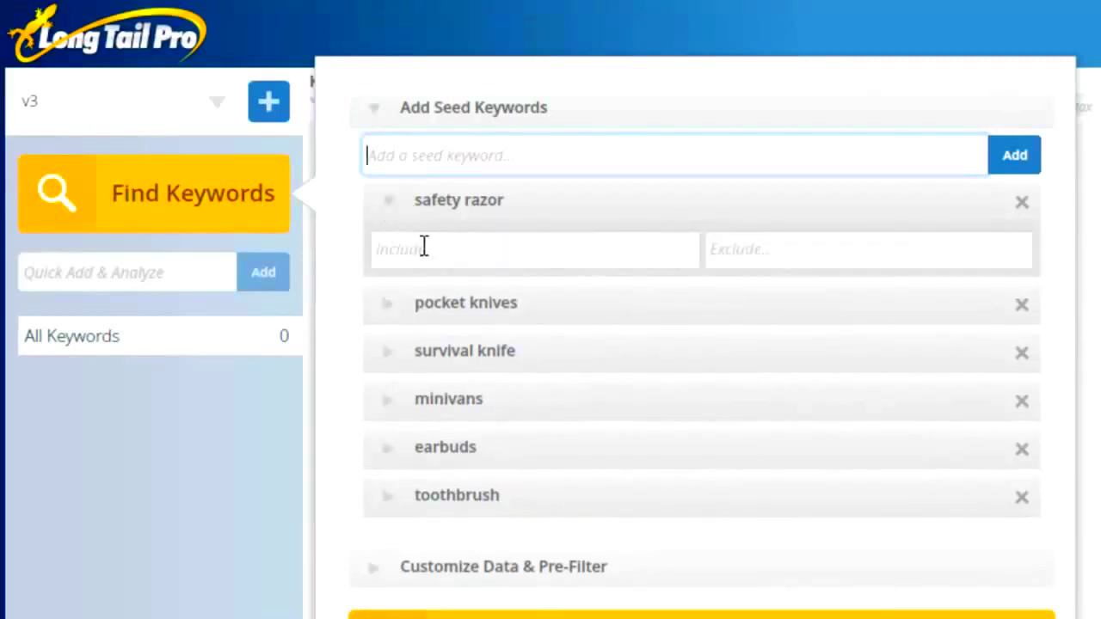
click(425, 249)
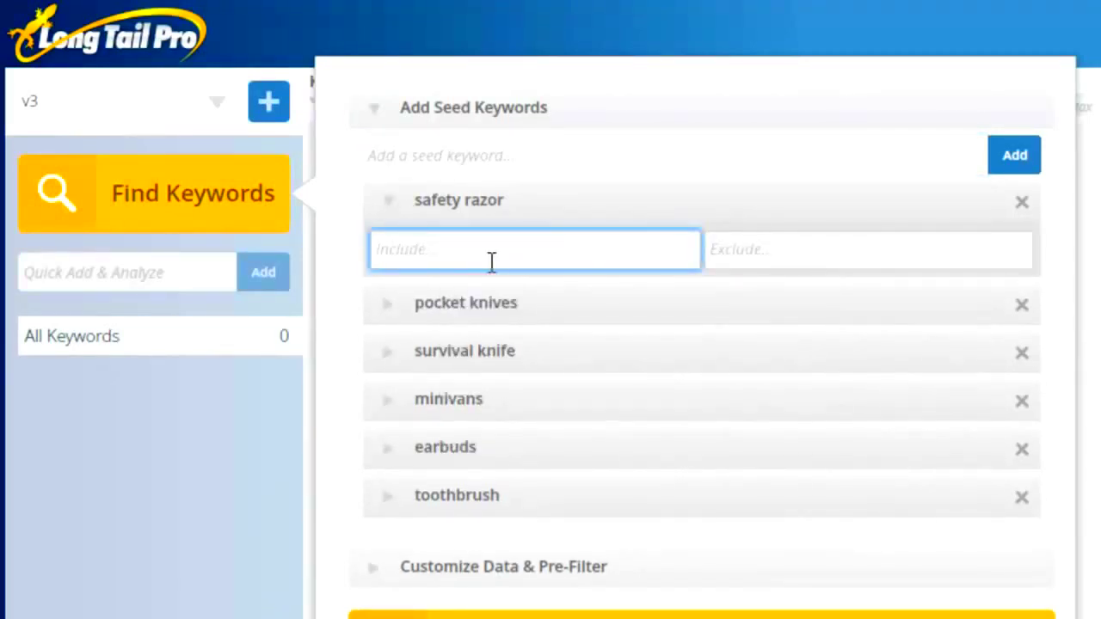
text(best)
click(826, 248)
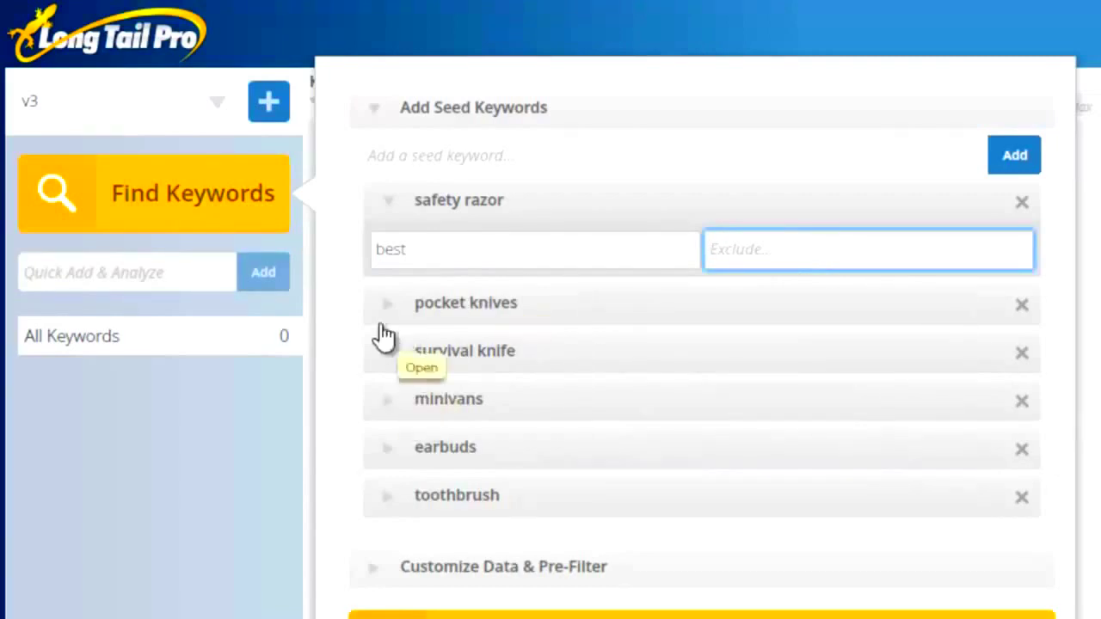
mouse_move(441, 232)
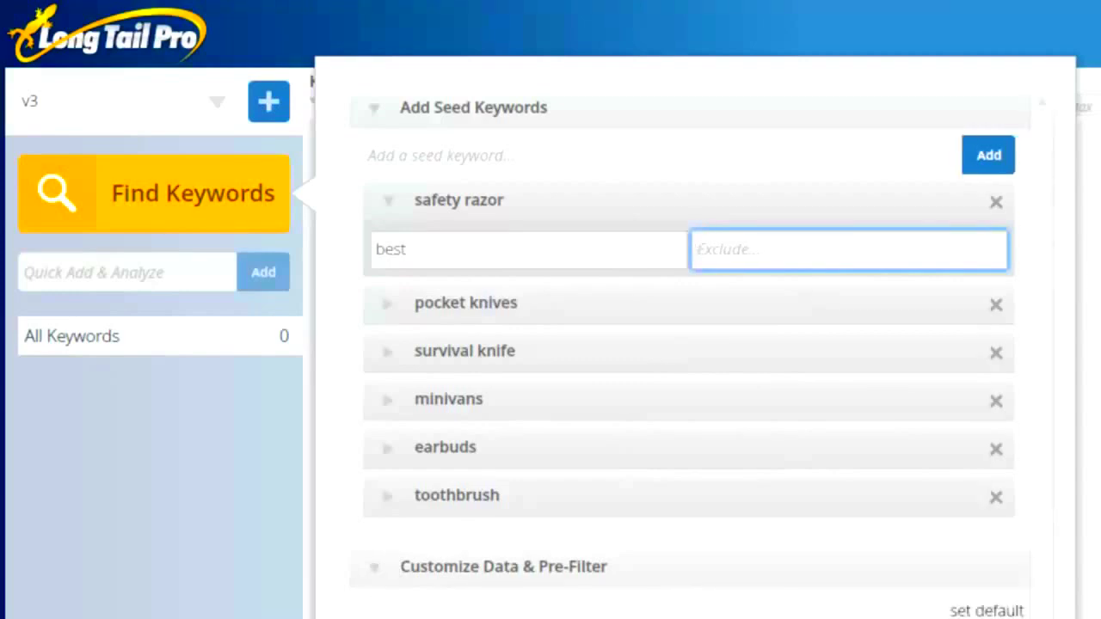
Step: Pre-filter the keyword data to a minimum suggested bid of 0.25 and a minimum local search volume of 500
click(378, 570)
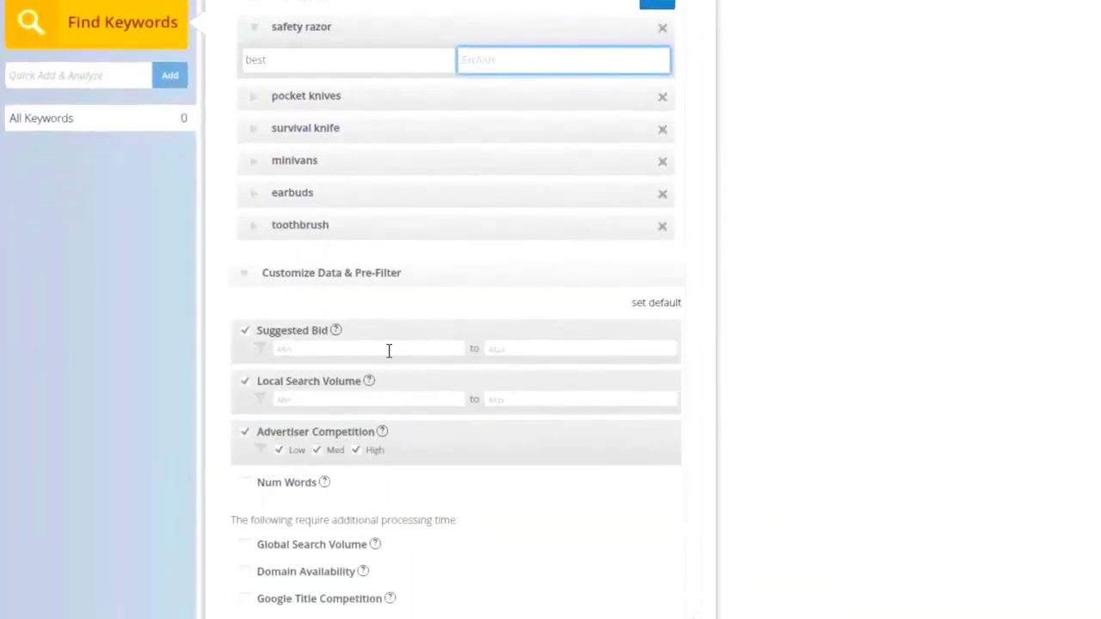
click(388, 350)
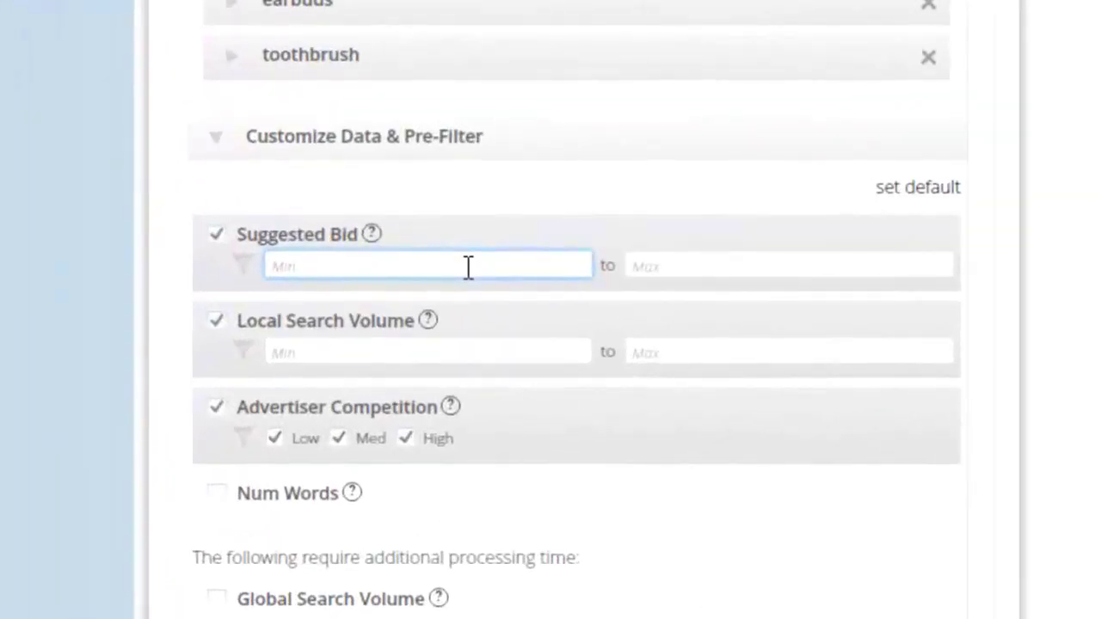
text(0.25)
click(359, 352)
text(500)
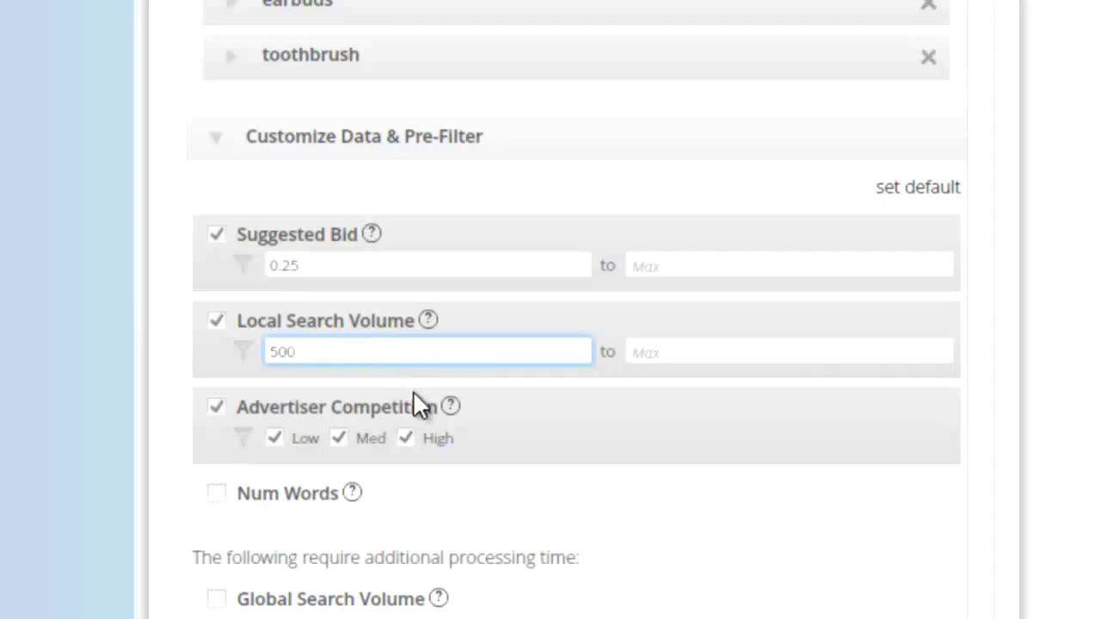
Step: Enable the number-of-words pre-filter and set its minimum to 3
scroll(413, 405, down, 1)
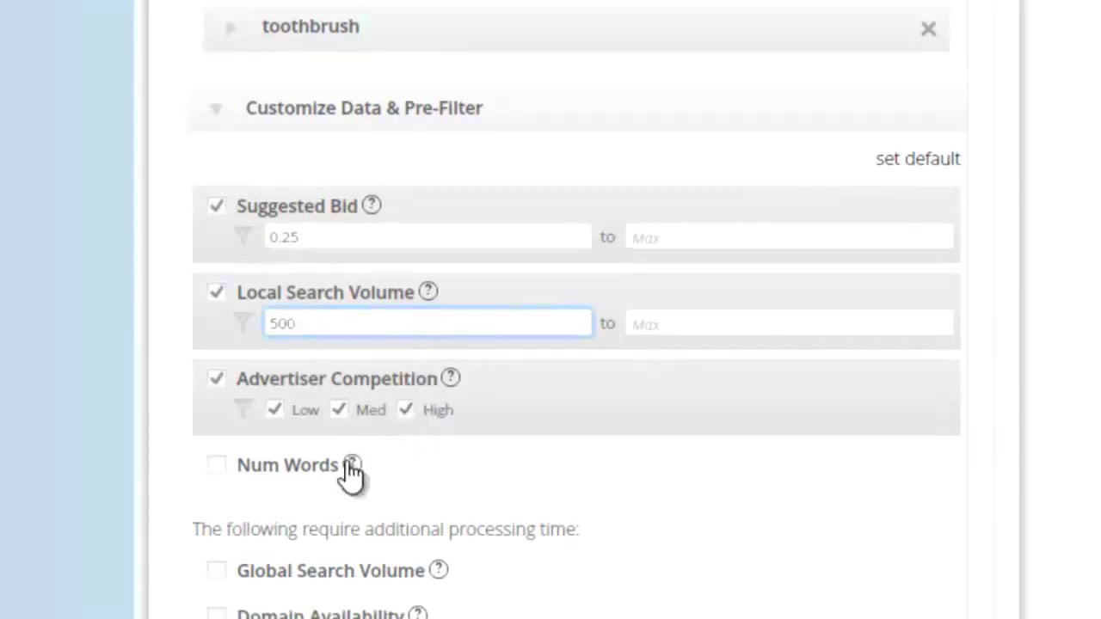
click(219, 468)
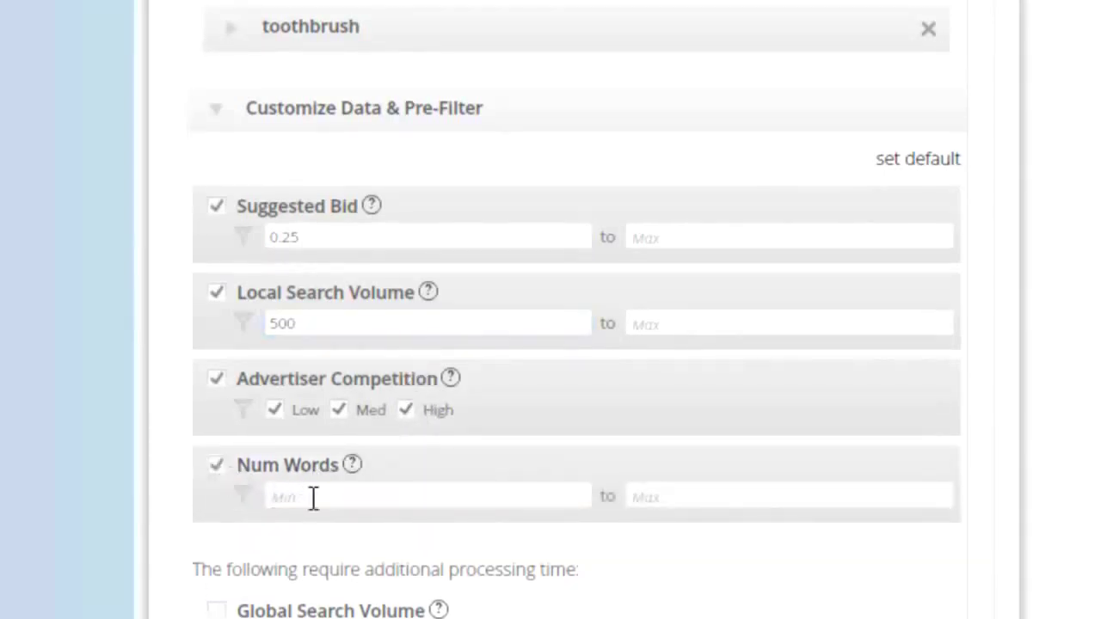
click(313, 497)
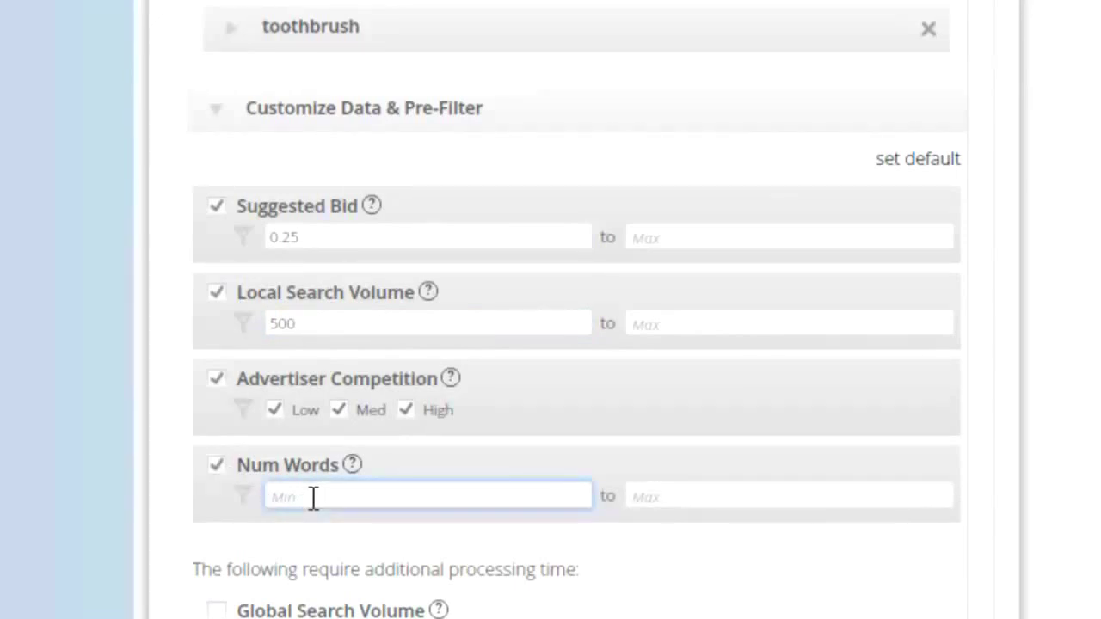
text(3)
Step: Try the Global Search Volume and Domain Availability data options, switching each one off again
scroll(249, 568, down, 1)
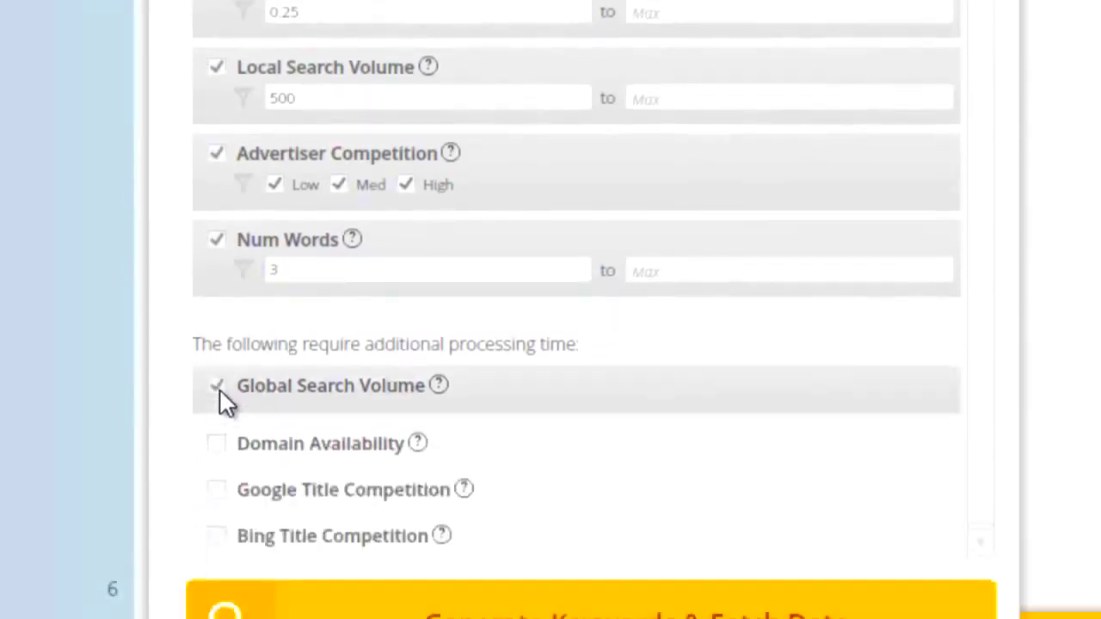
click(217, 565)
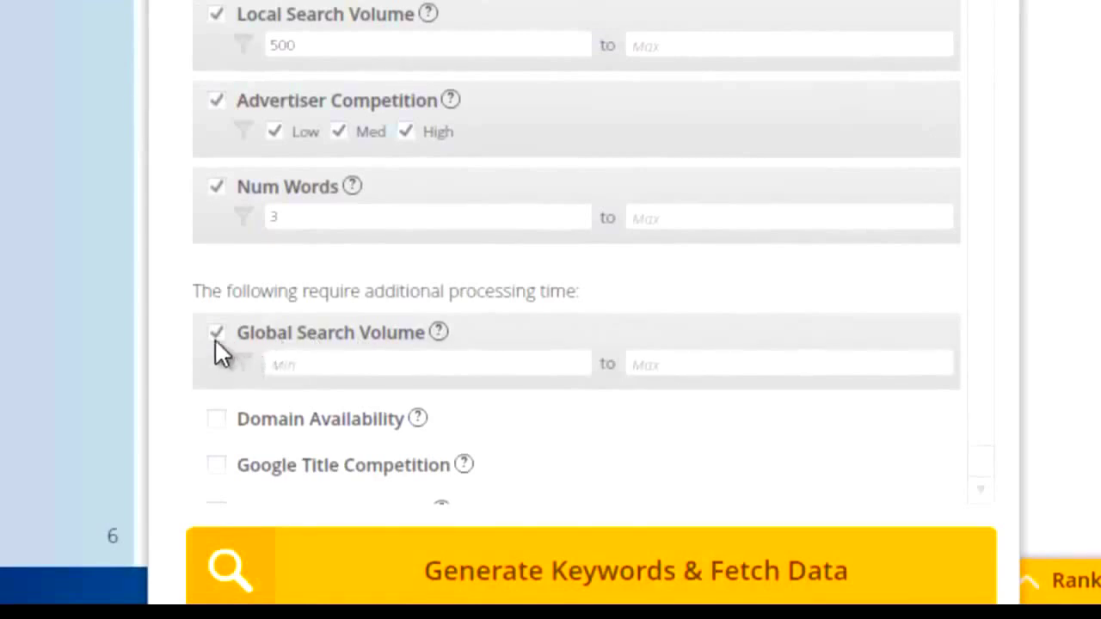
click(217, 337)
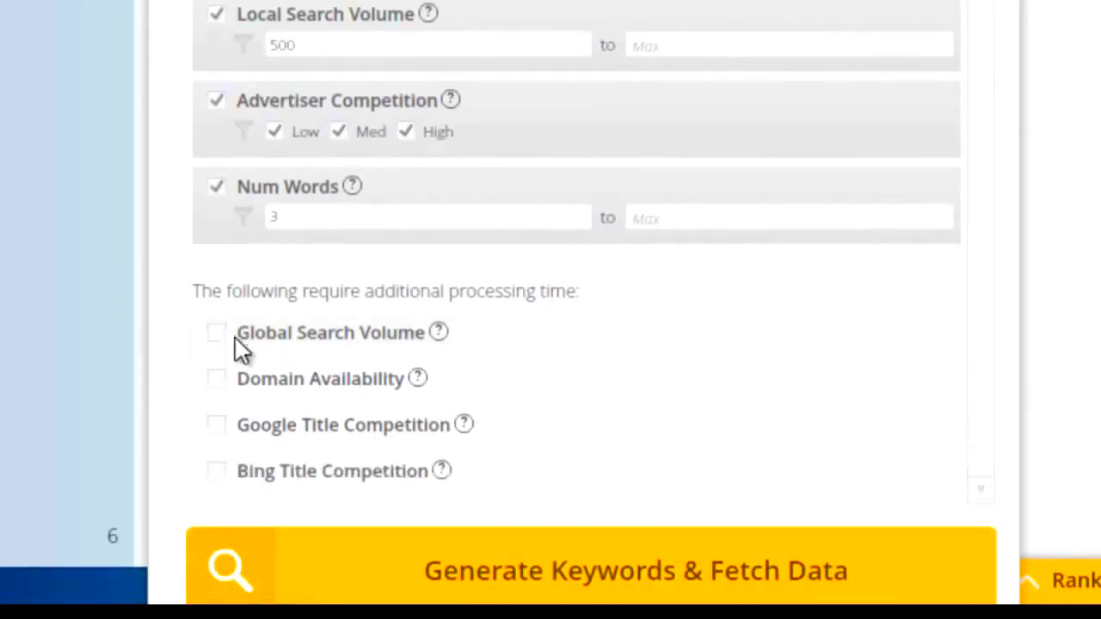
click(217, 380)
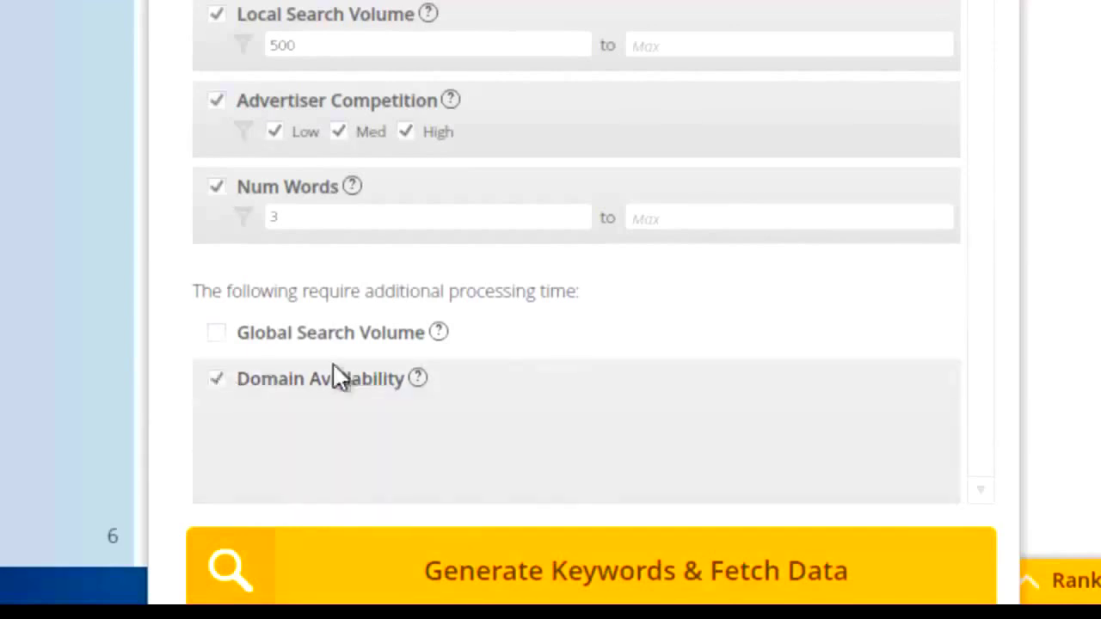
scroll(834, 207, down, 5)
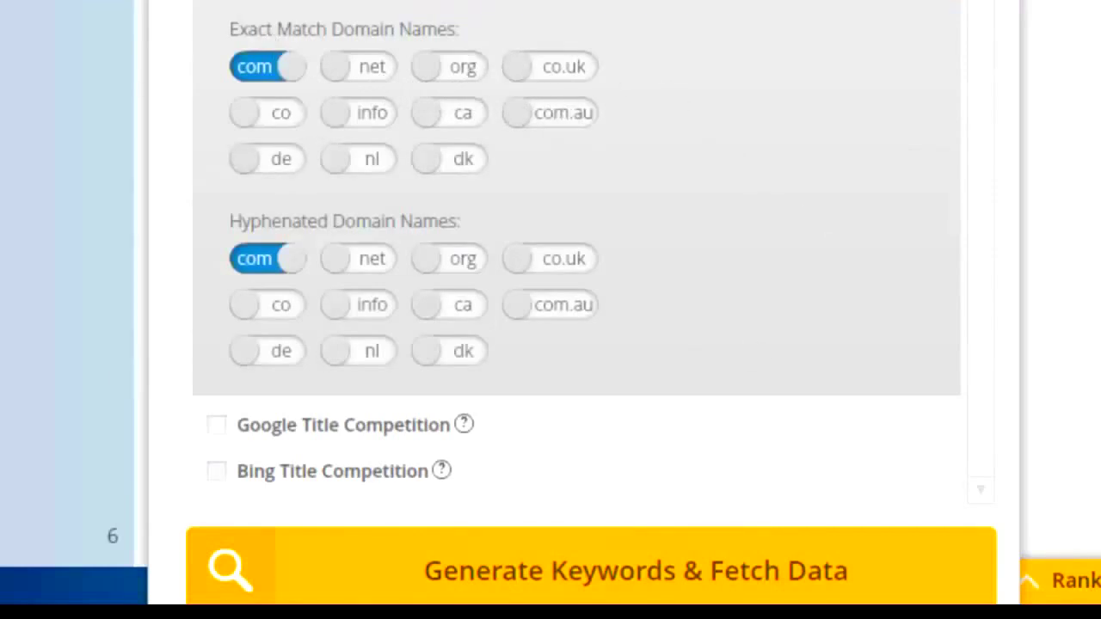
click(217, 1)
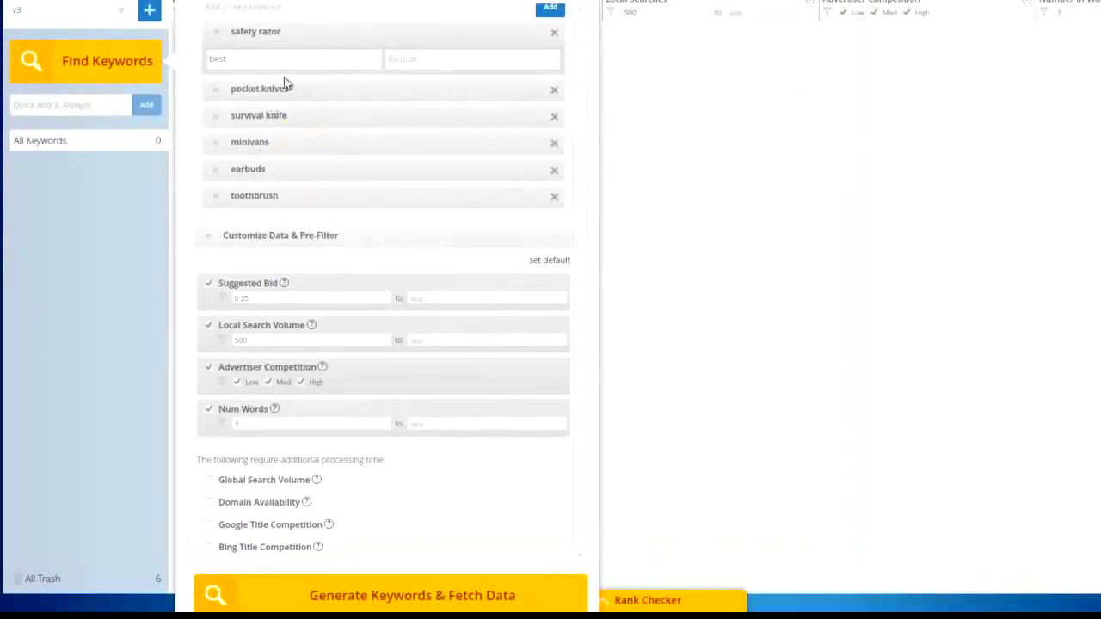
Step: Review the seed keywords and pre-filters, and generate the keywords with their data
scroll(282, 135, up, 1)
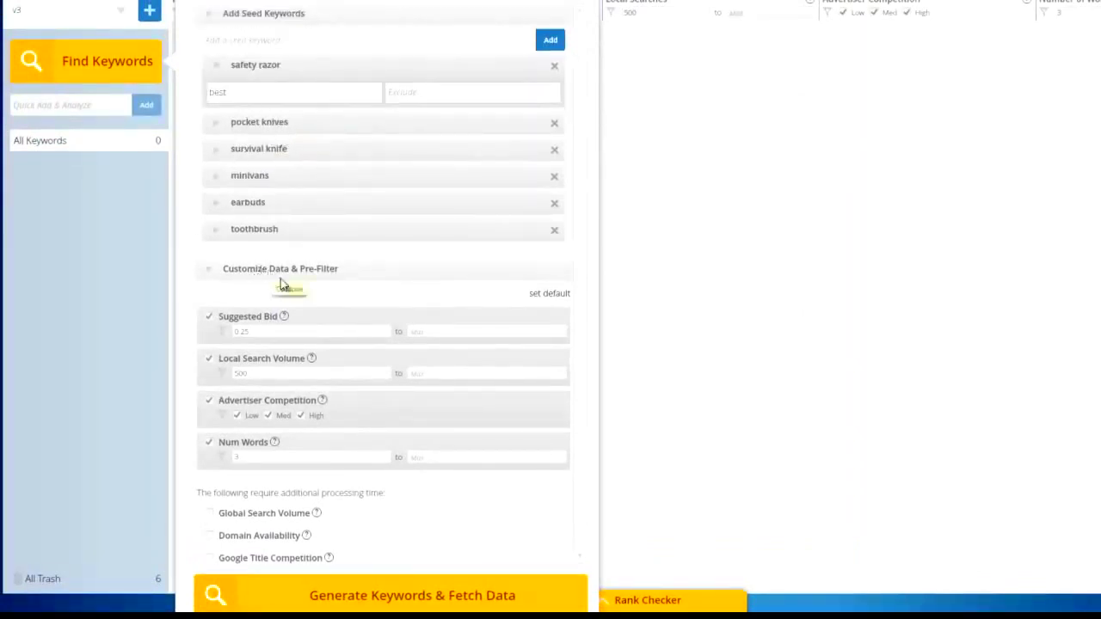
scroll(278, 288, down, 1)
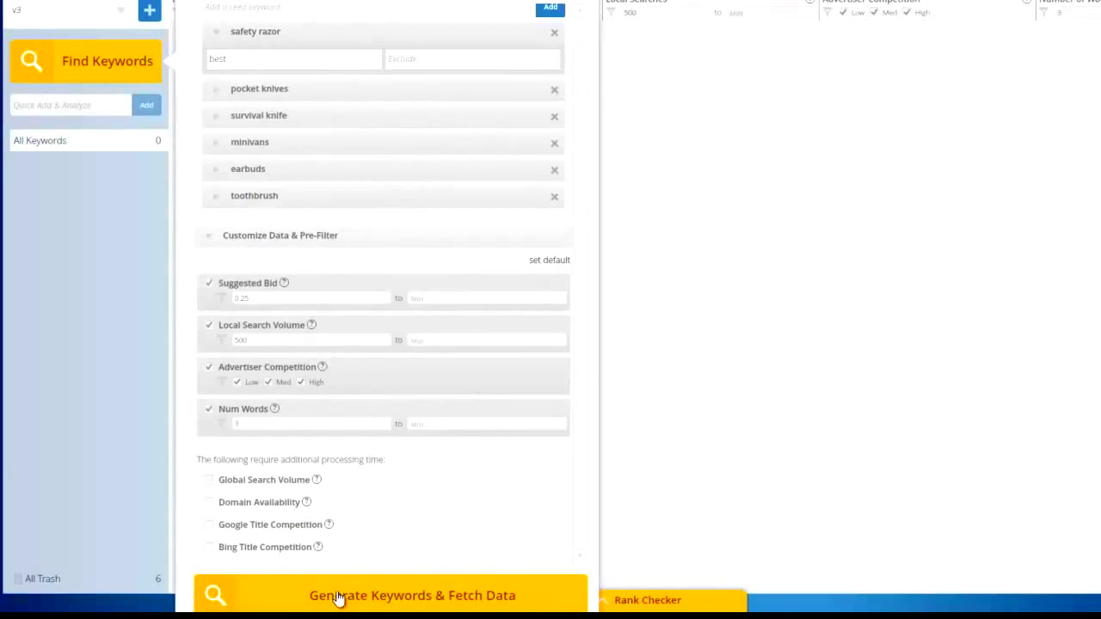
click(338, 596)
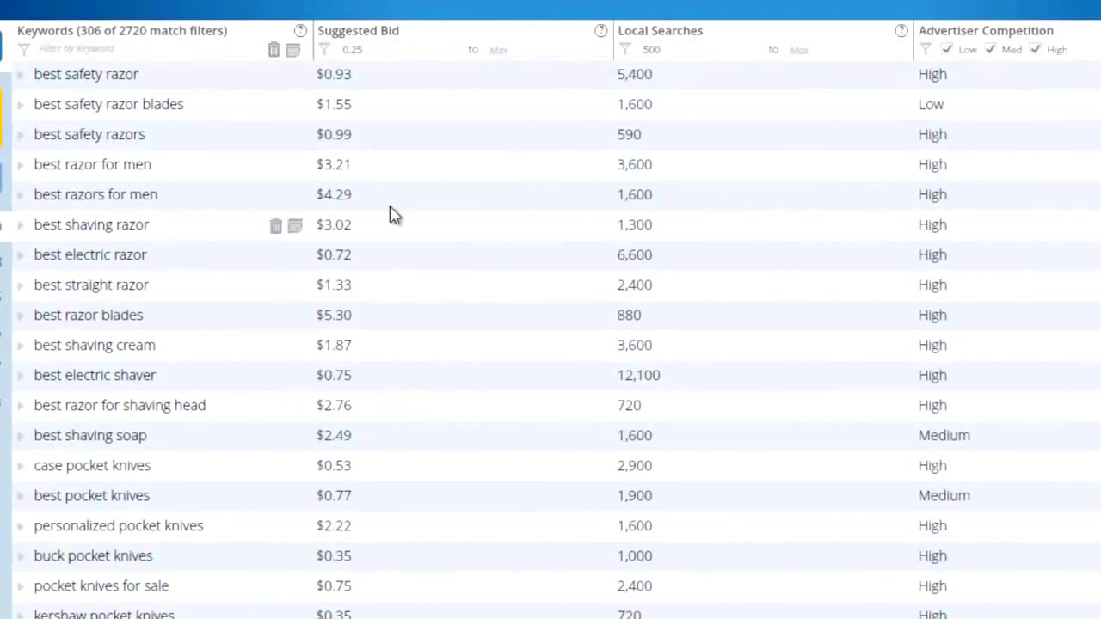
Step: Raise the minimum suggested bid filter on the keyword results to 1.00
click(354, 50)
drag(354, 49, 343, 51)
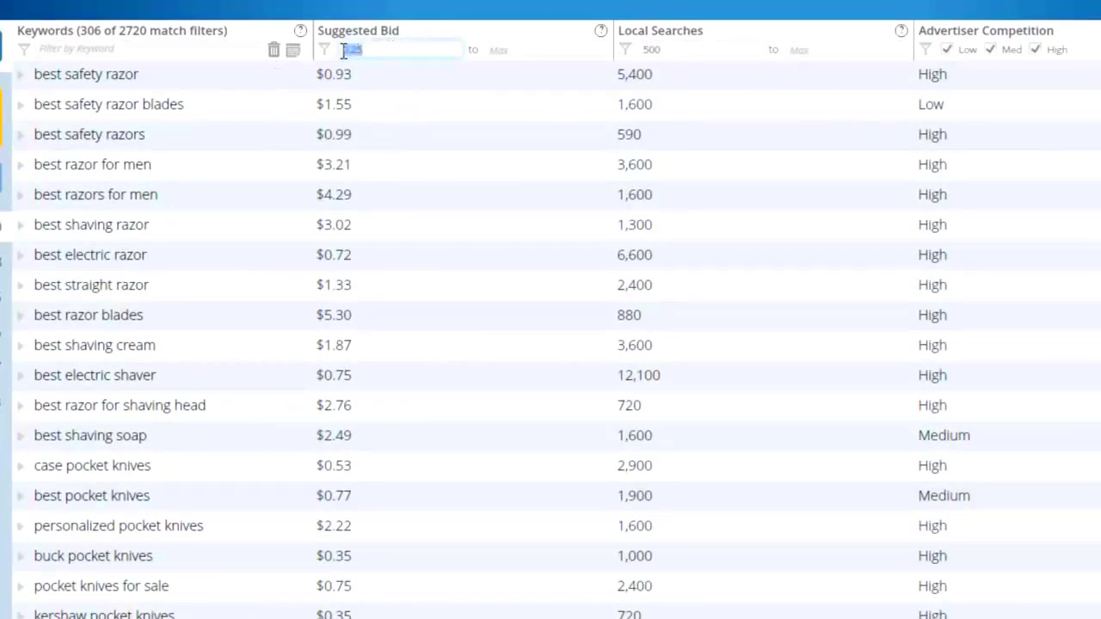
text(1.00)
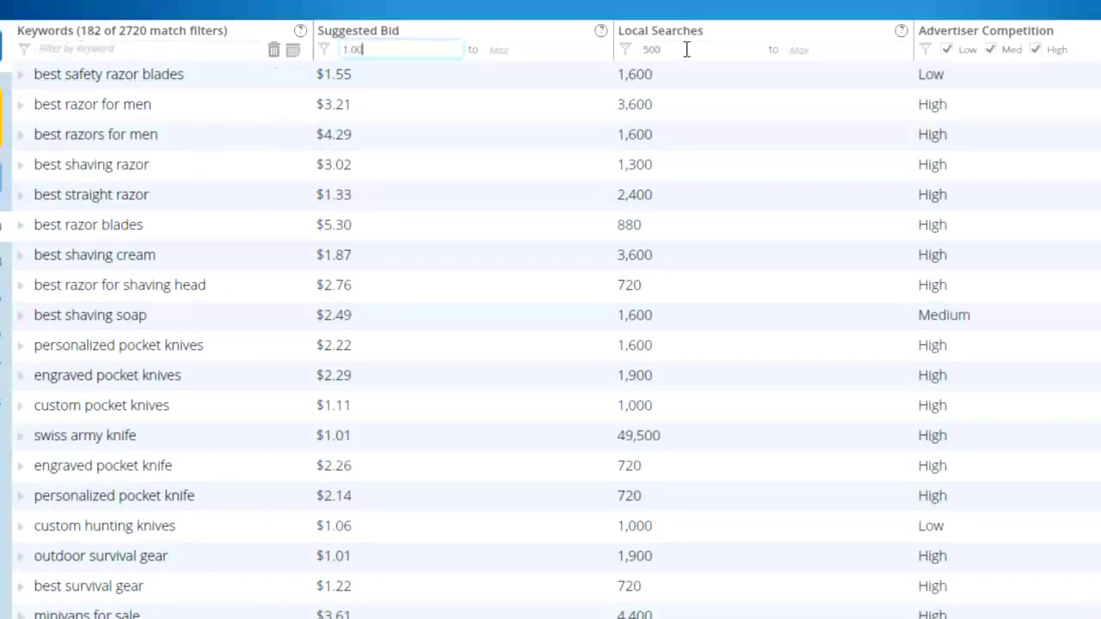
Step: Filter the keyword results to at least 1500 local searches and at least 4 words
drag(678, 49, 641, 50)
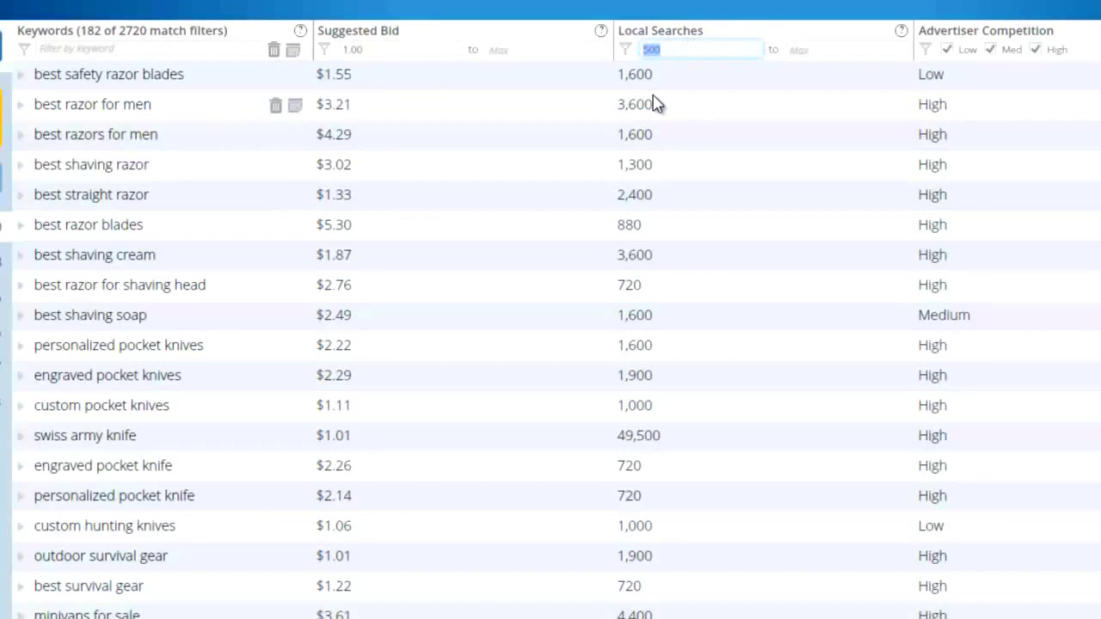
text(15)
text(0)
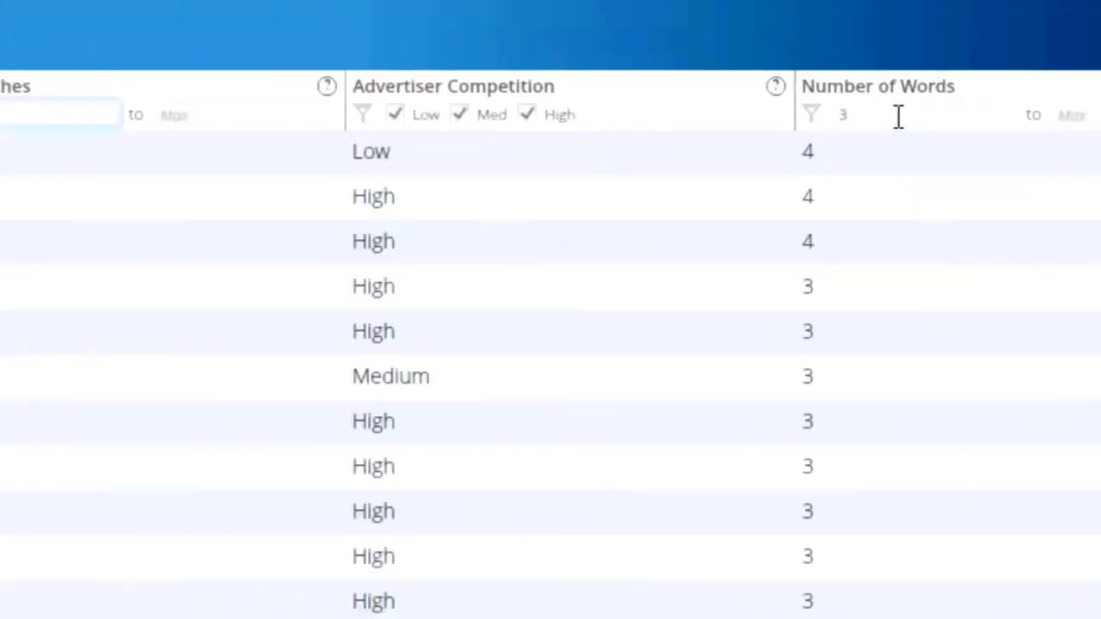
drag(898, 117, 825, 123)
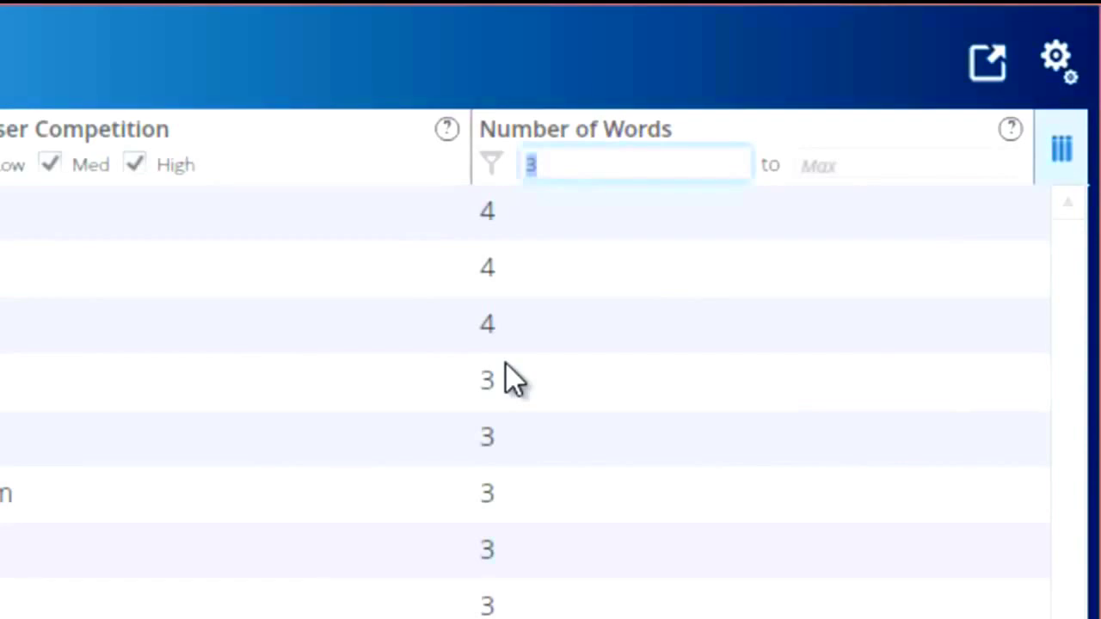
text(4)
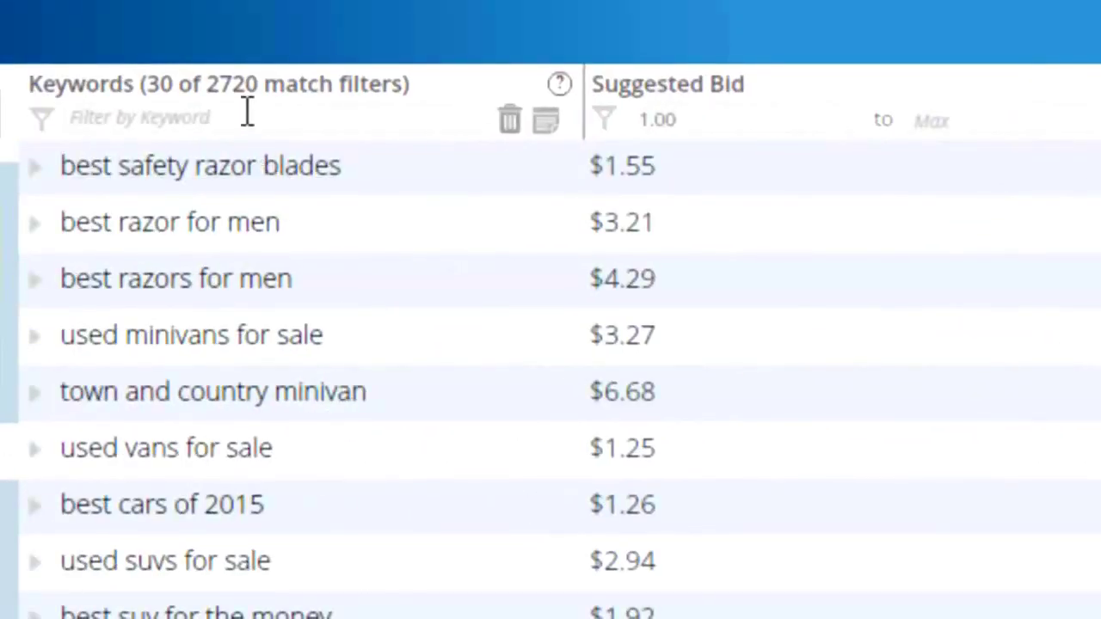
Step: Try filtering the keyword results by "review", and replace that filter with "best"
click(248, 116)
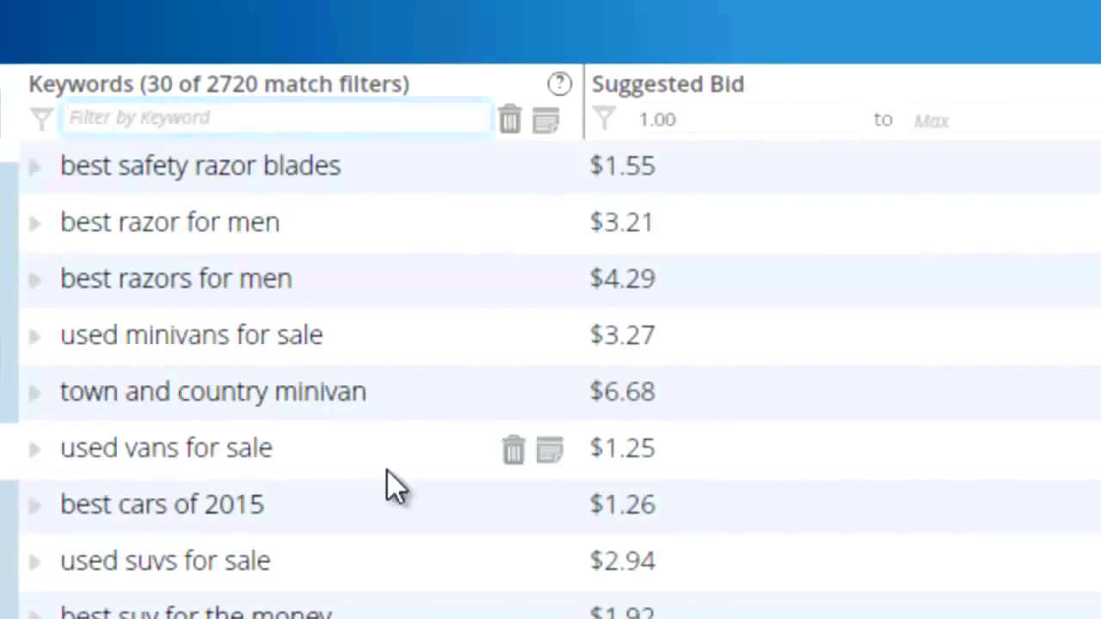
text(review)
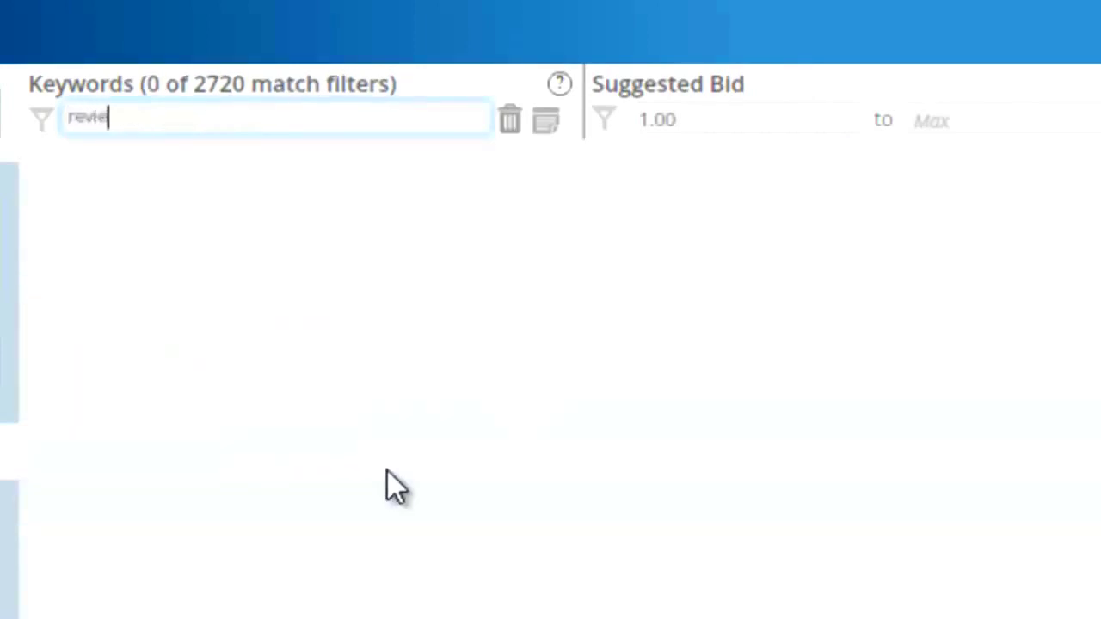
key(BackSpace)
key(BackSpace)
key(BackSpace)
key(BackSpace)
key(BackSpace)
key(BackSpace)
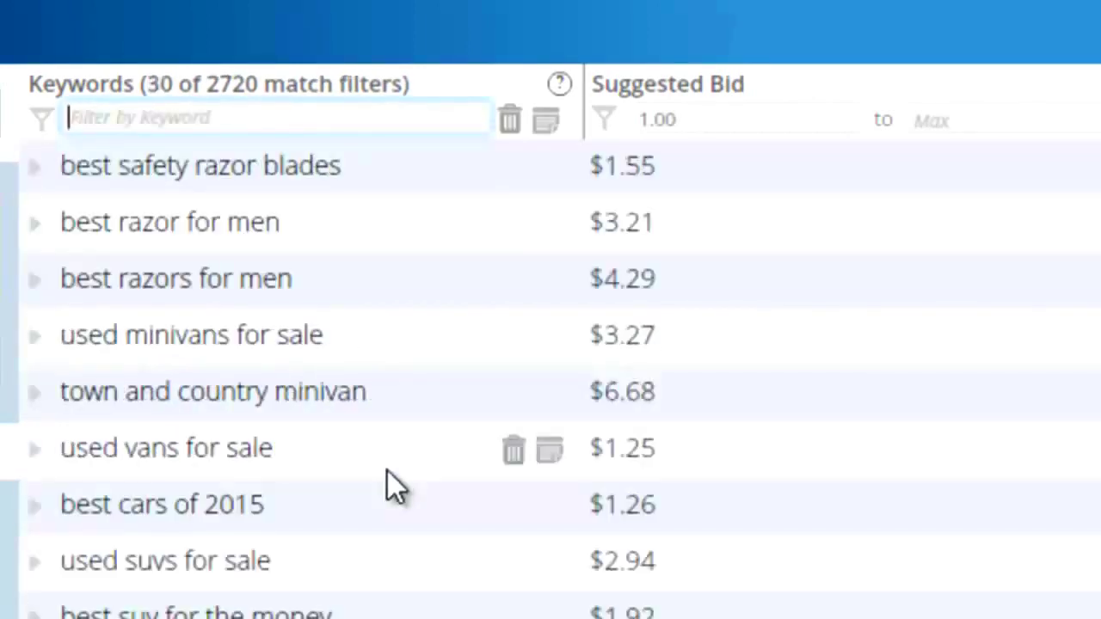
text(best)
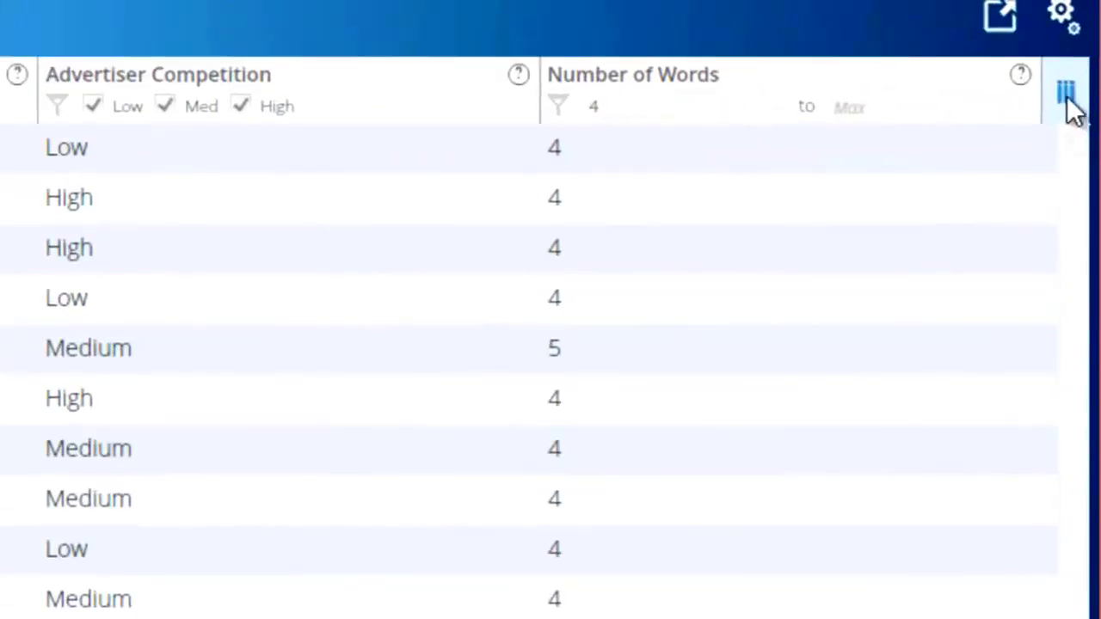
Step: Show the Global Searches and Domain Availability columns, and fetch the missing global searches for the filtered keywords
click(1067, 98)
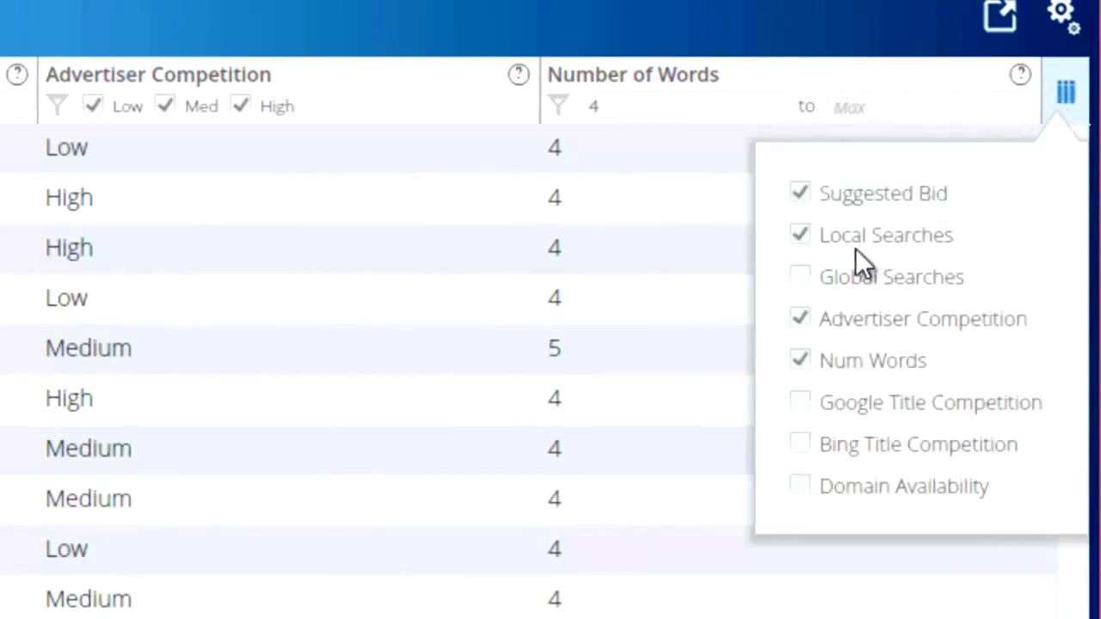
click(801, 277)
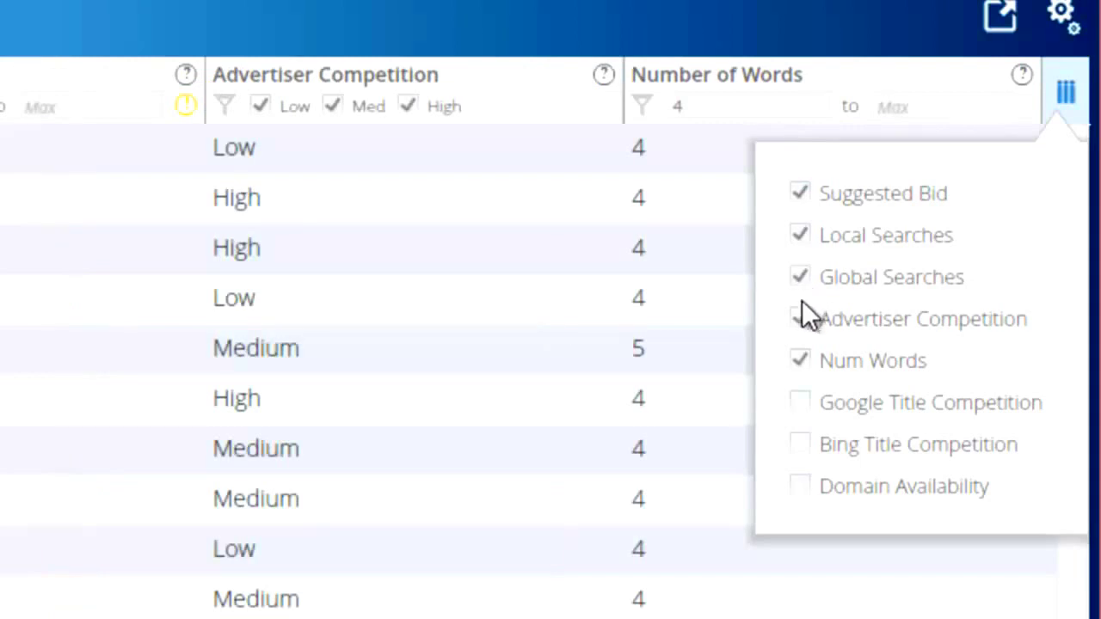
click(800, 487)
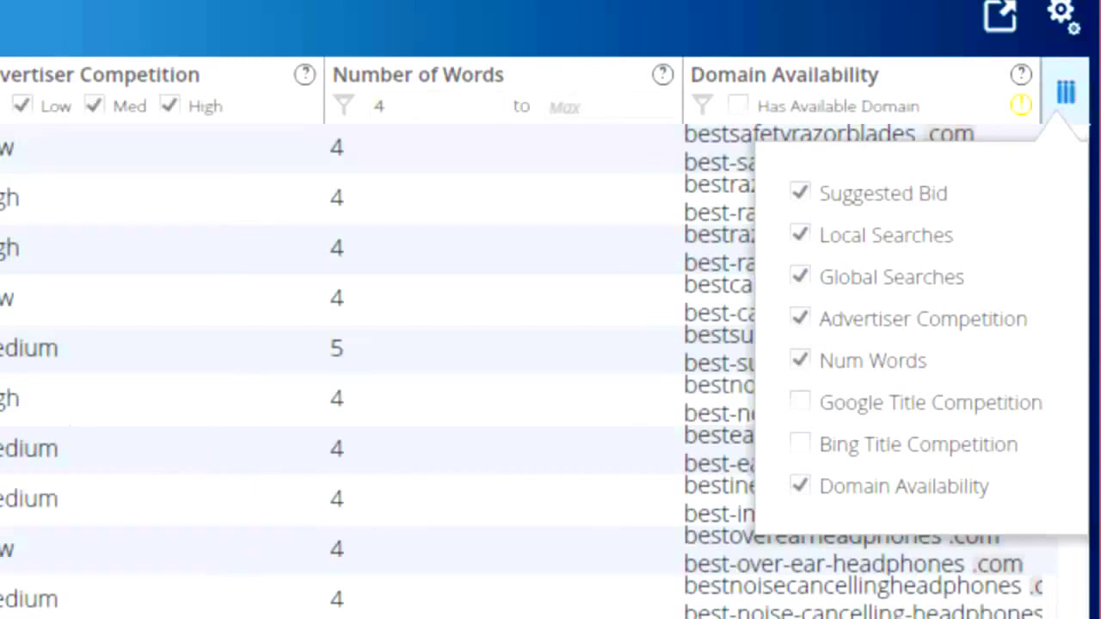
click(291, 78)
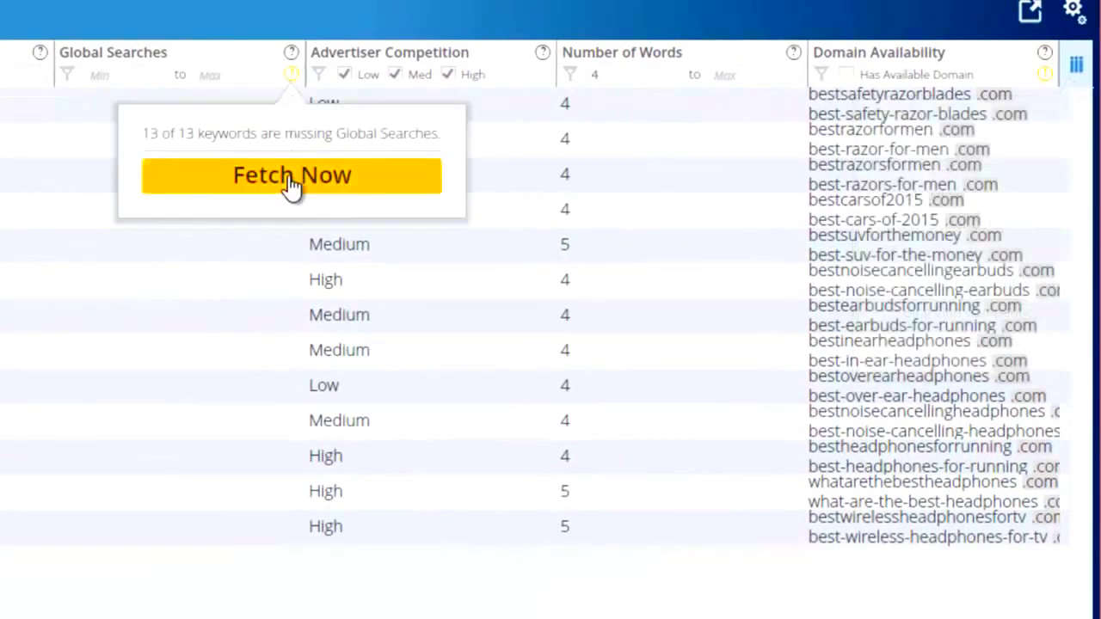
click(293, 184)
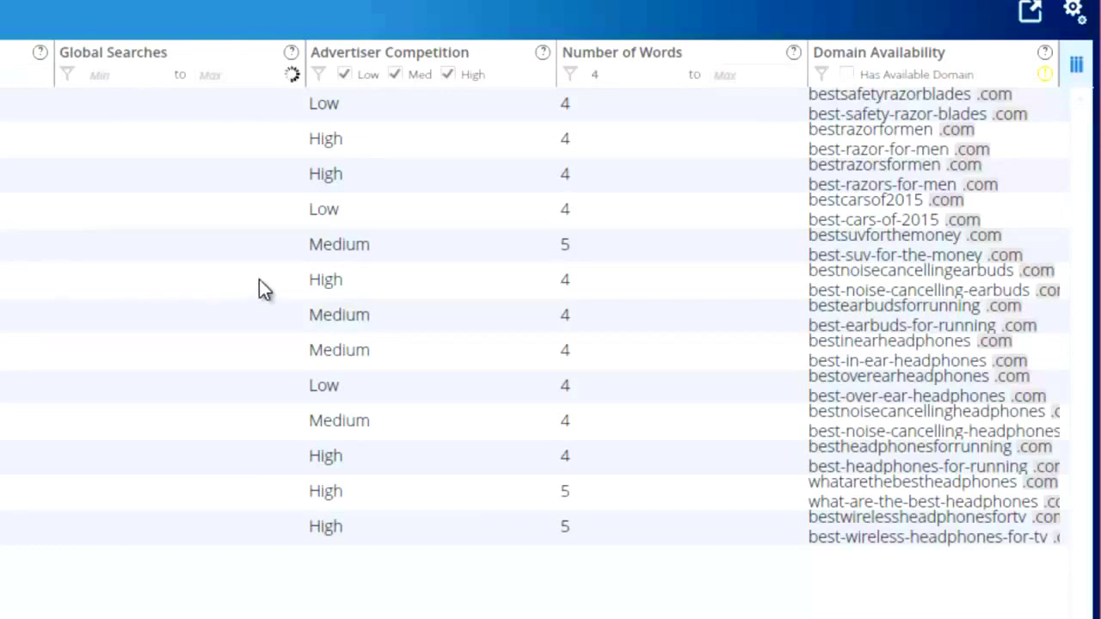
Step: Fetch domain availability for exact-match com, net and org names with hyphenated com switched off, and hide the Domain Availability column
click(1047, 76)
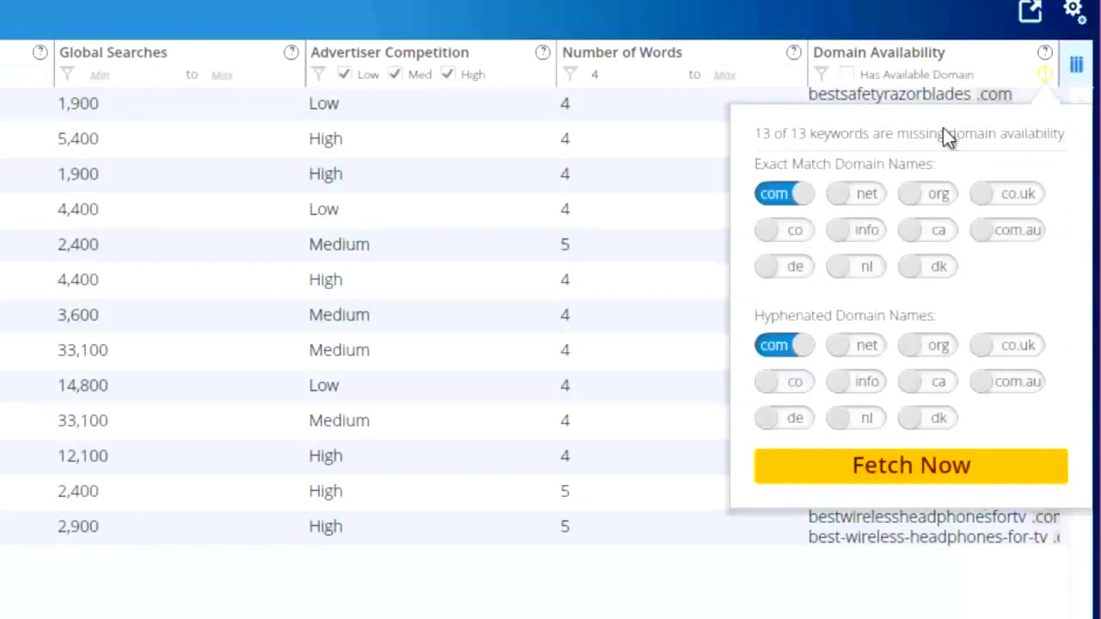
click(876, 198)
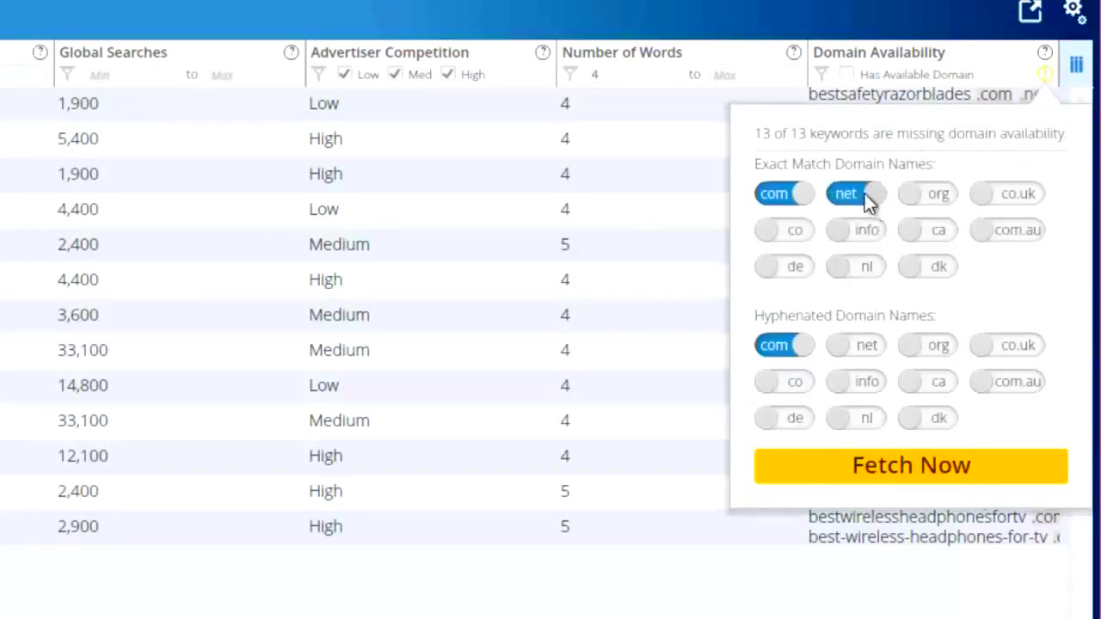
click(955, 196)
click(782, 345)
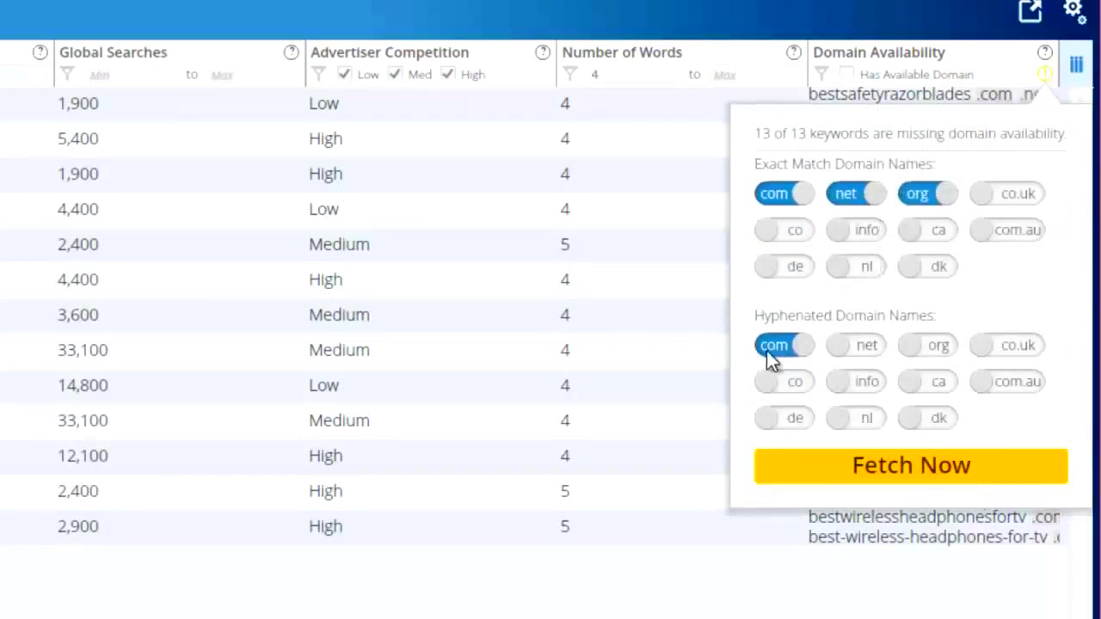
click(864, 475)
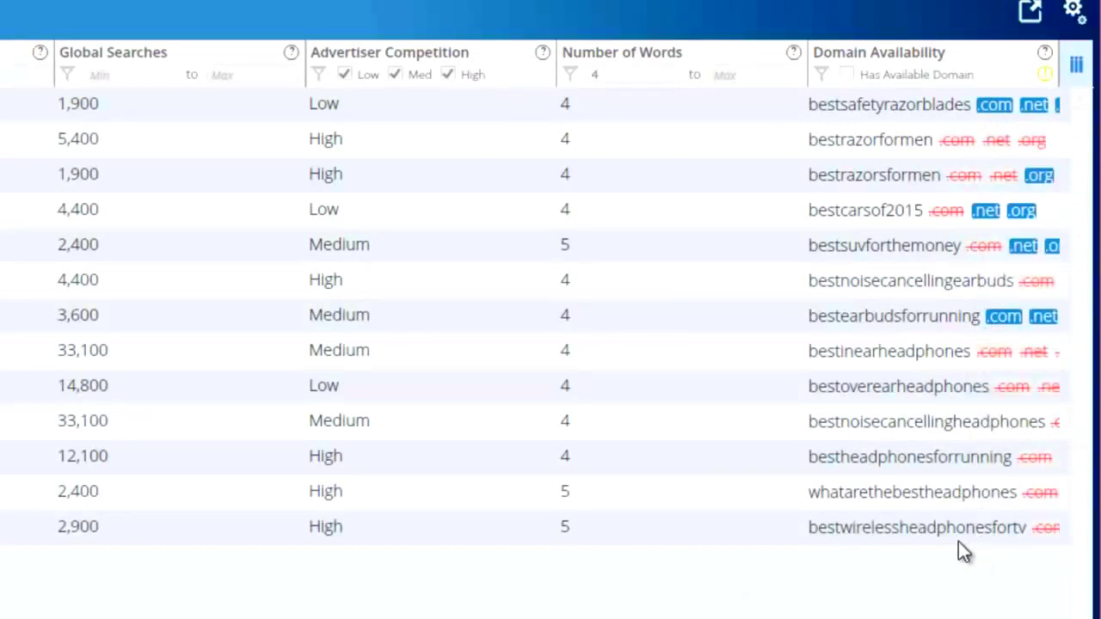
click(1076, 69)
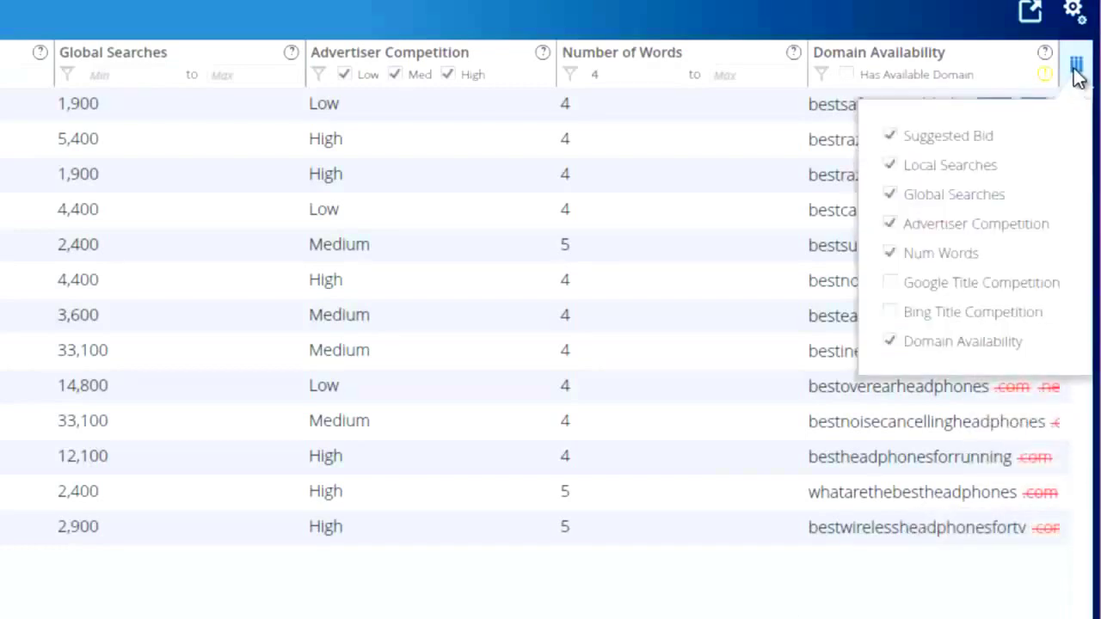
click(890, 340)
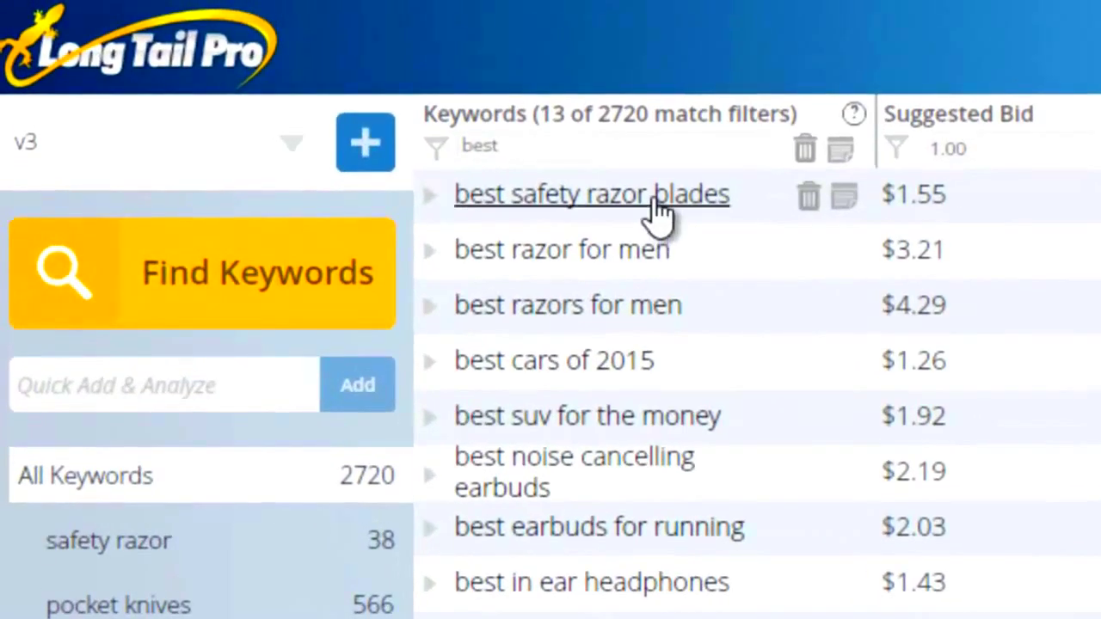
Step: Analyze the competition for "best safety razor blades", examine its top-ranking pages, and collapse the analysis
click(658, 200)
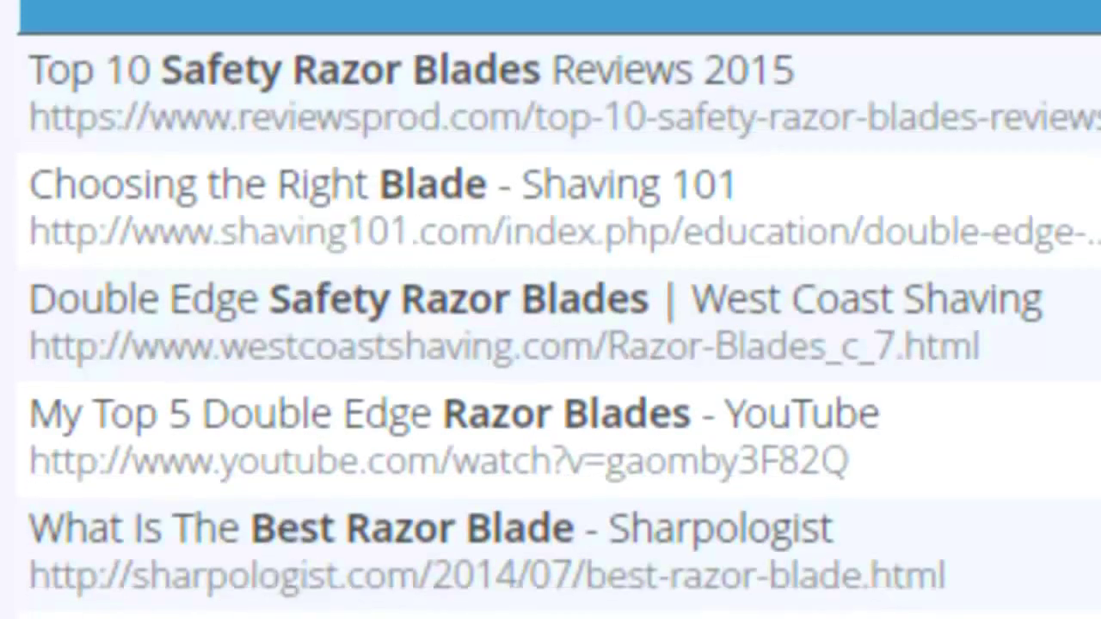
scroll(278, 467, down, 5)
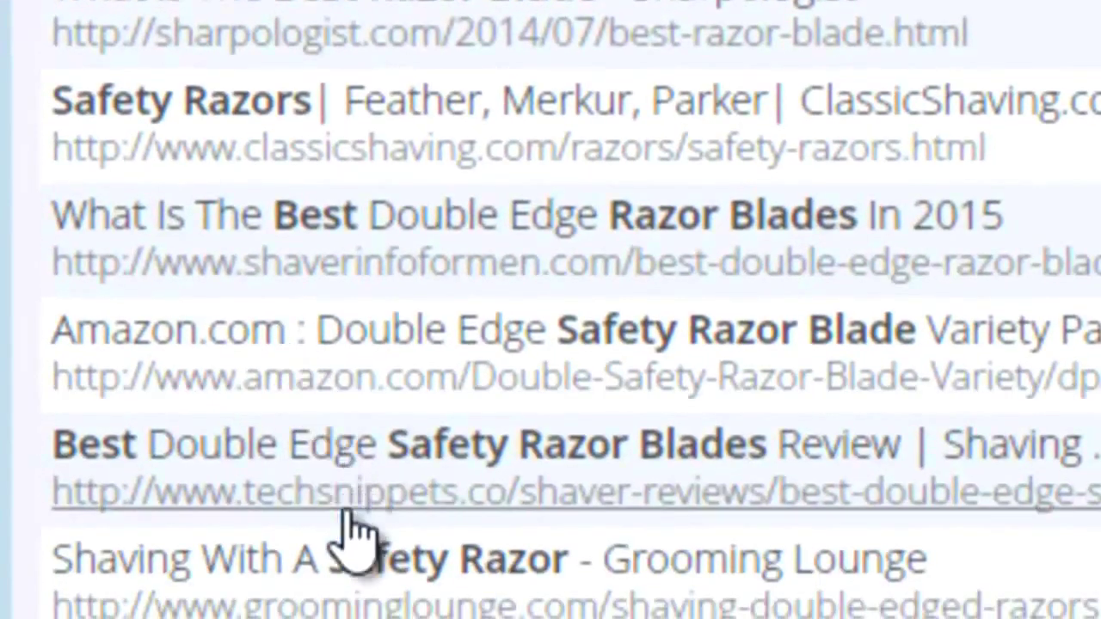
click(344, 273)
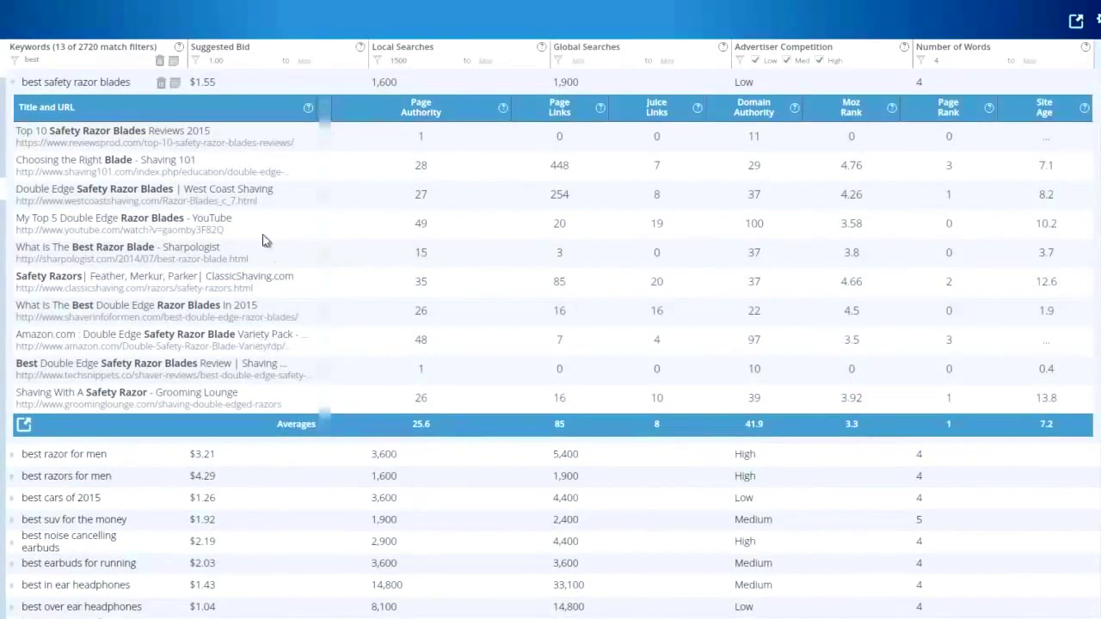
click(97, 85)
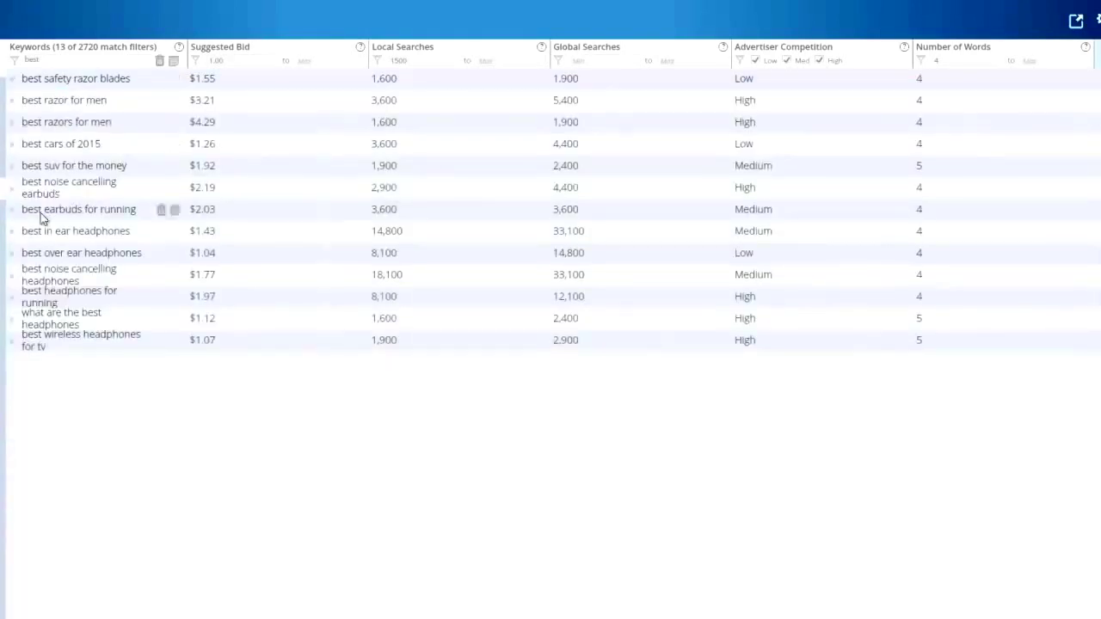
Step: Clear the "best" keyword filter from the results
double_click(63, 60)
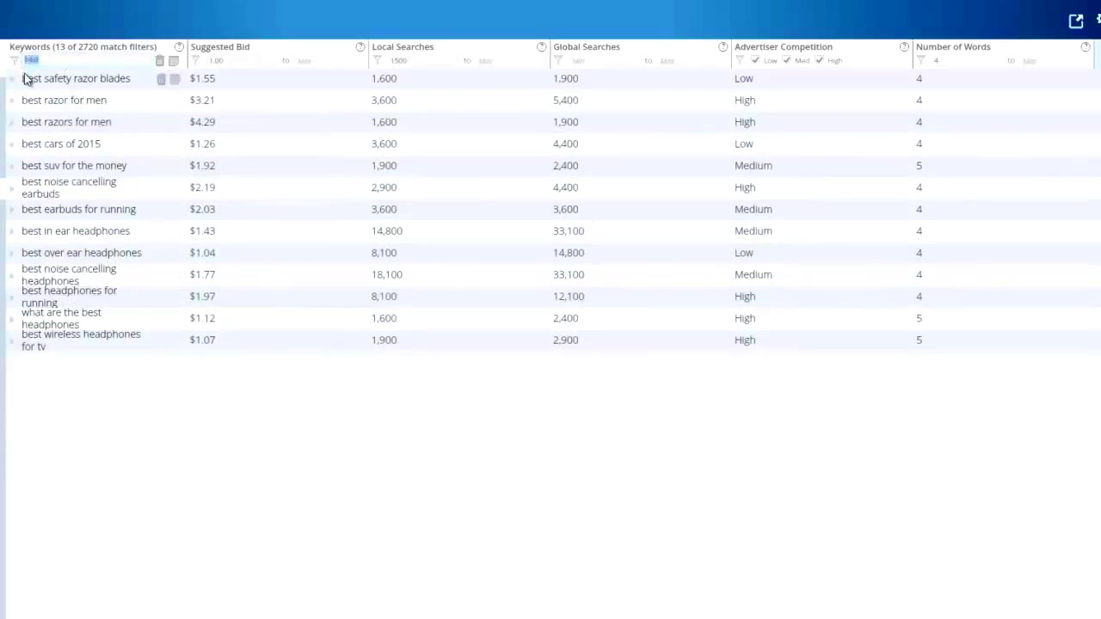
key(BackSpace)
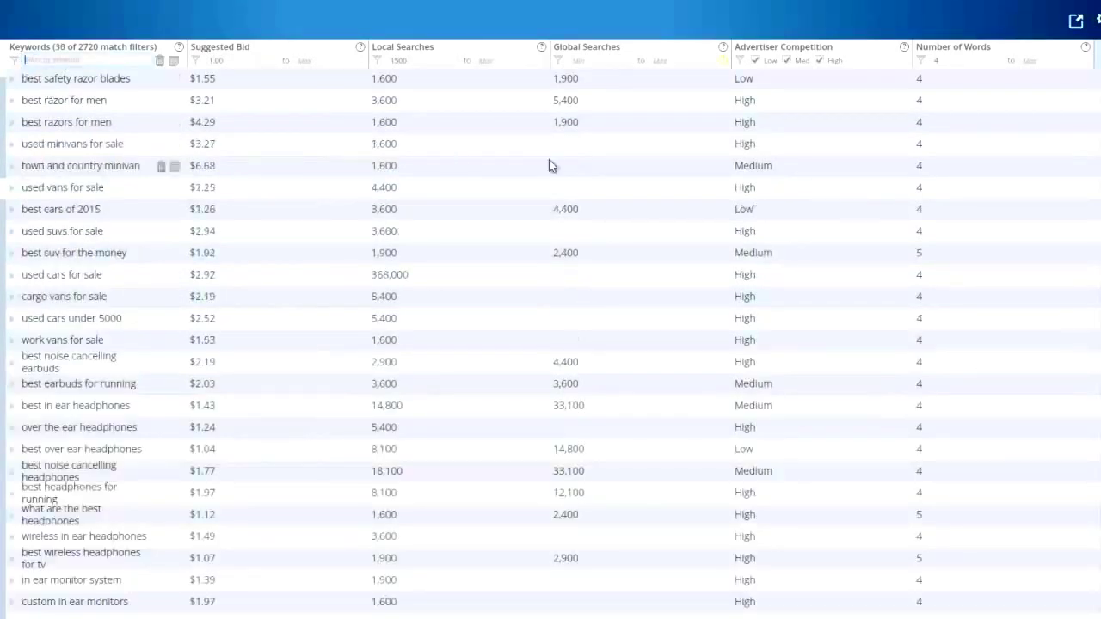
click(938, 60)
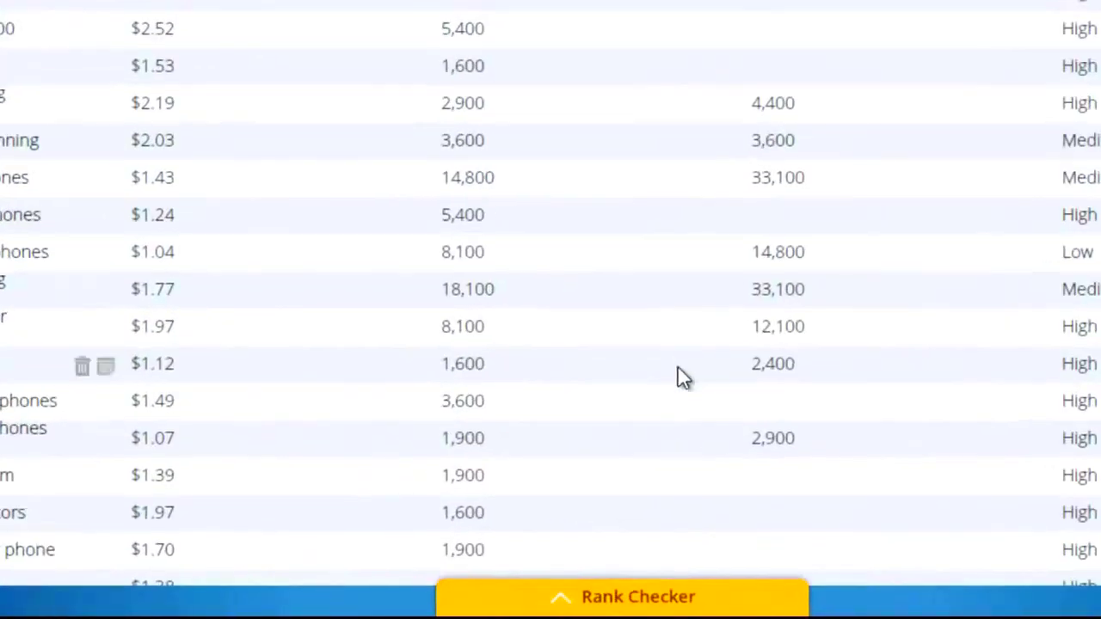
Step: Add nichepursuits.com to the Rank Checker with a person's full name as the search term, and check the ranks
click(578, 600)
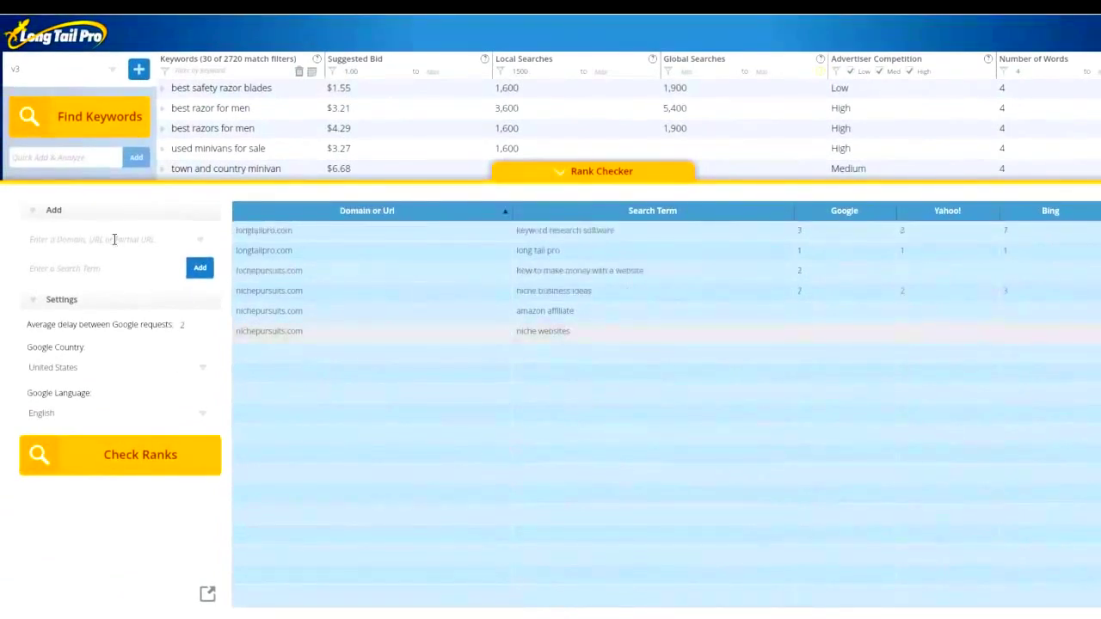
click(117, 240)
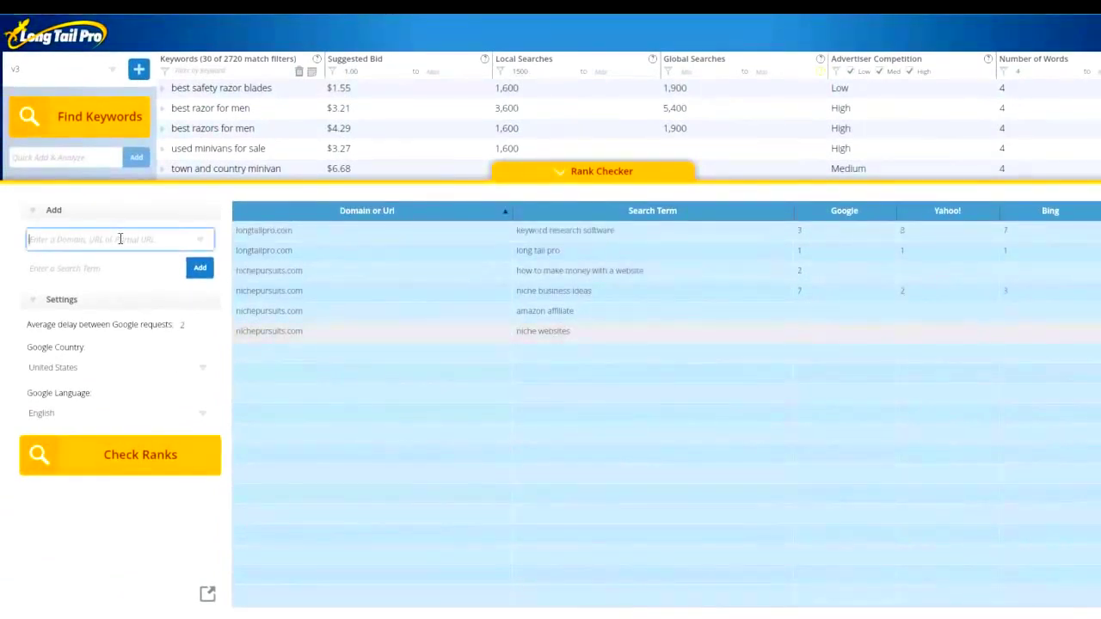
text(nichepursuits.com)
key(Return)
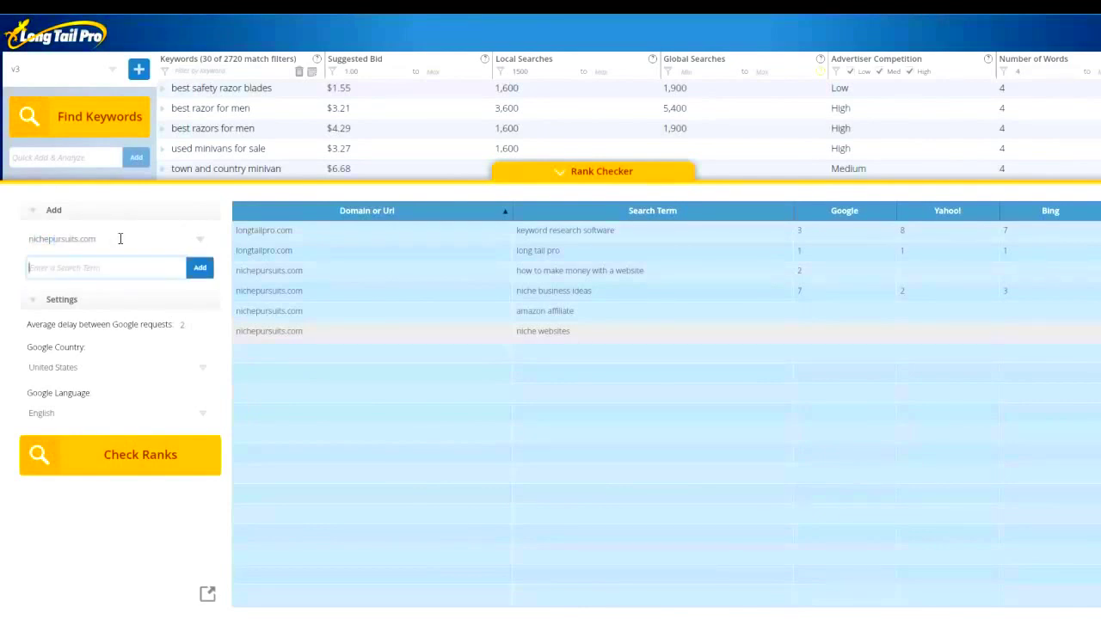
text(spencer haws)
click(174, 463)
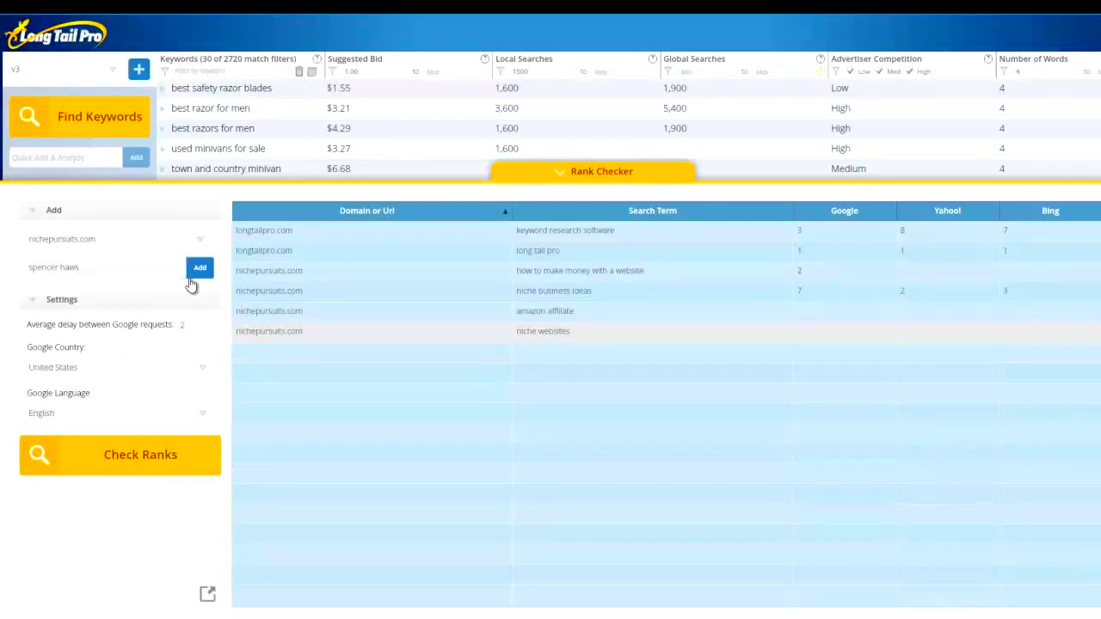
click(200, 272)
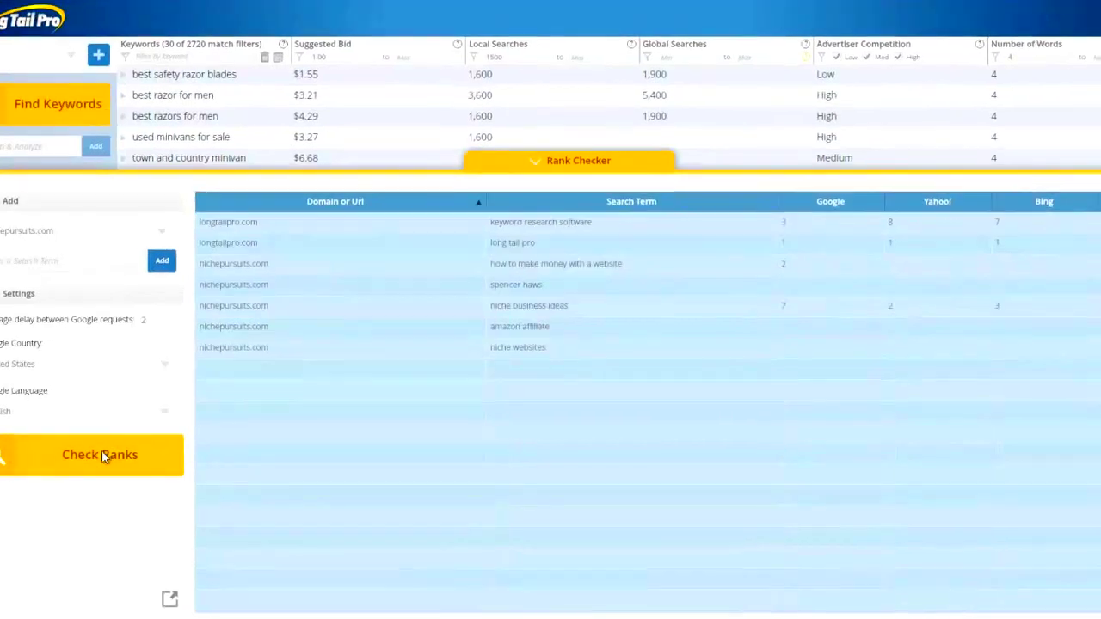
click(103, 455)
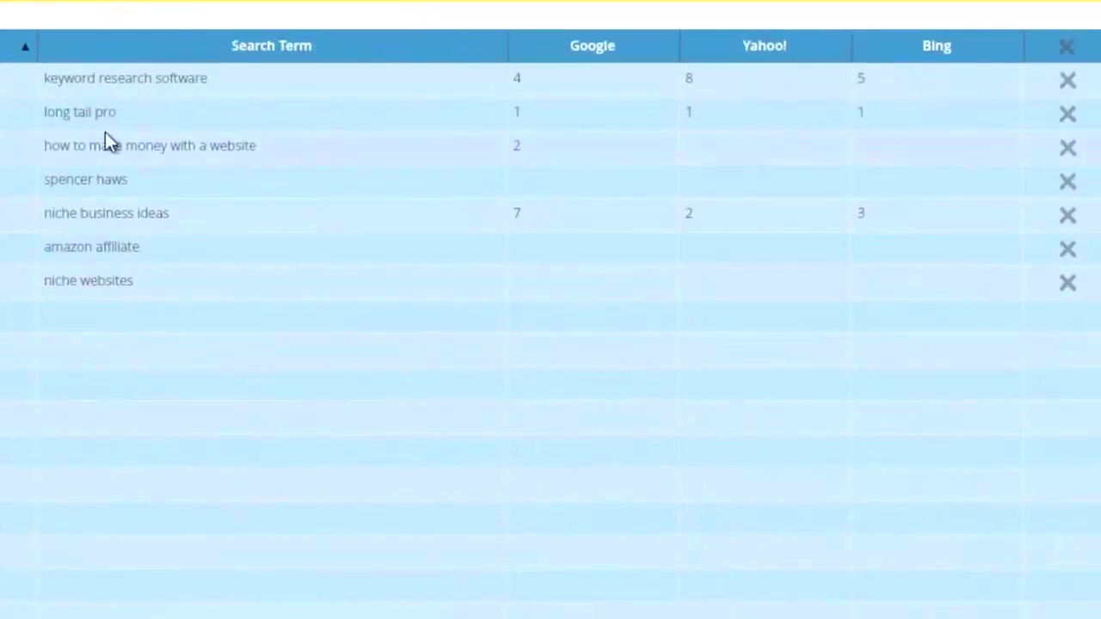